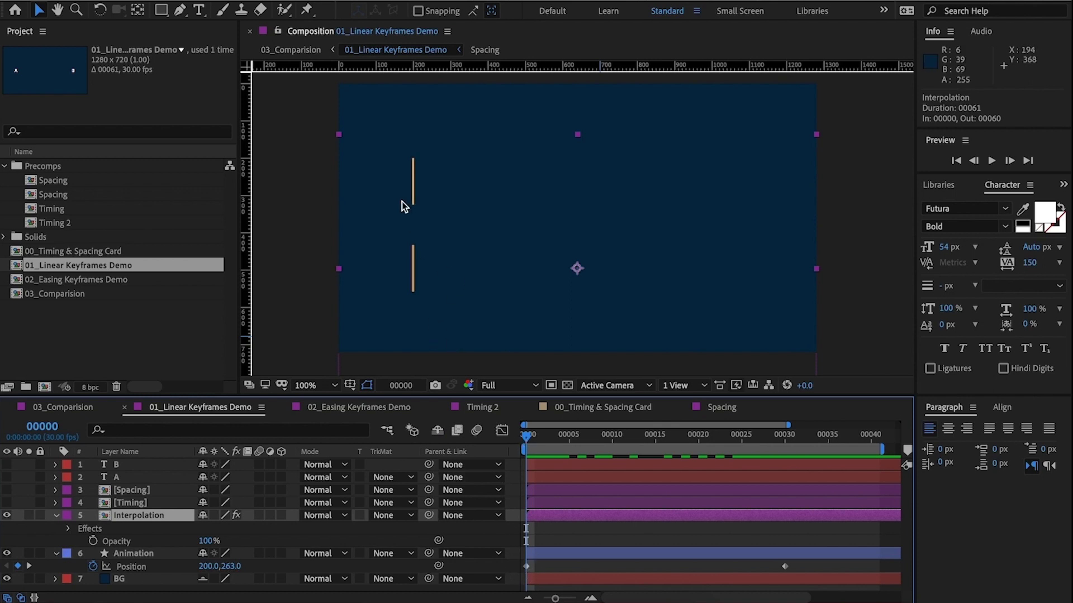
Preview the stick's linear move from frame 0 to the end keyframe at frame 30
key(k)
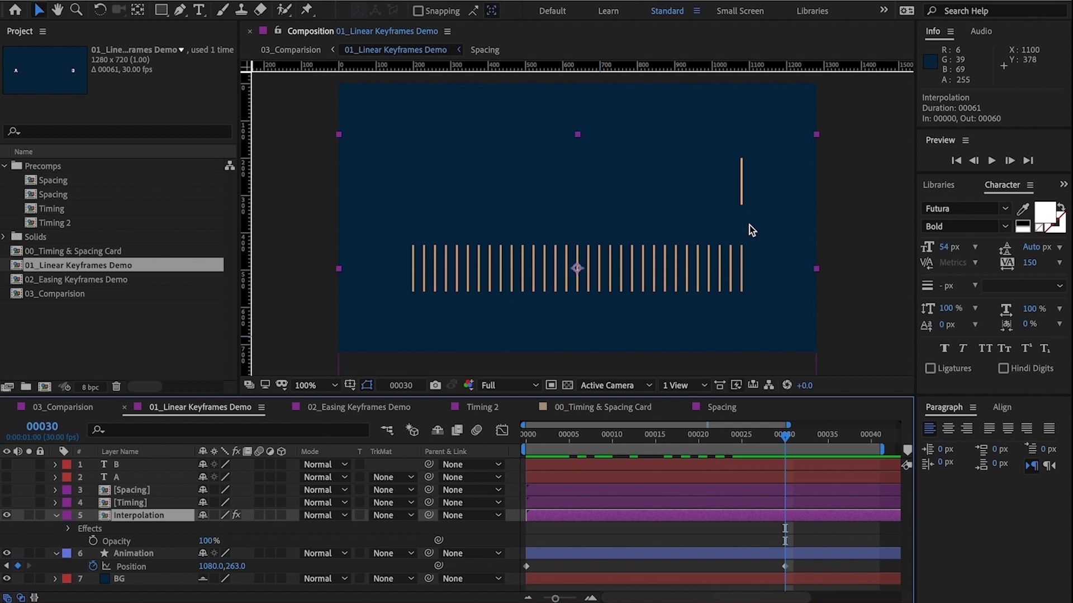
key(Home)
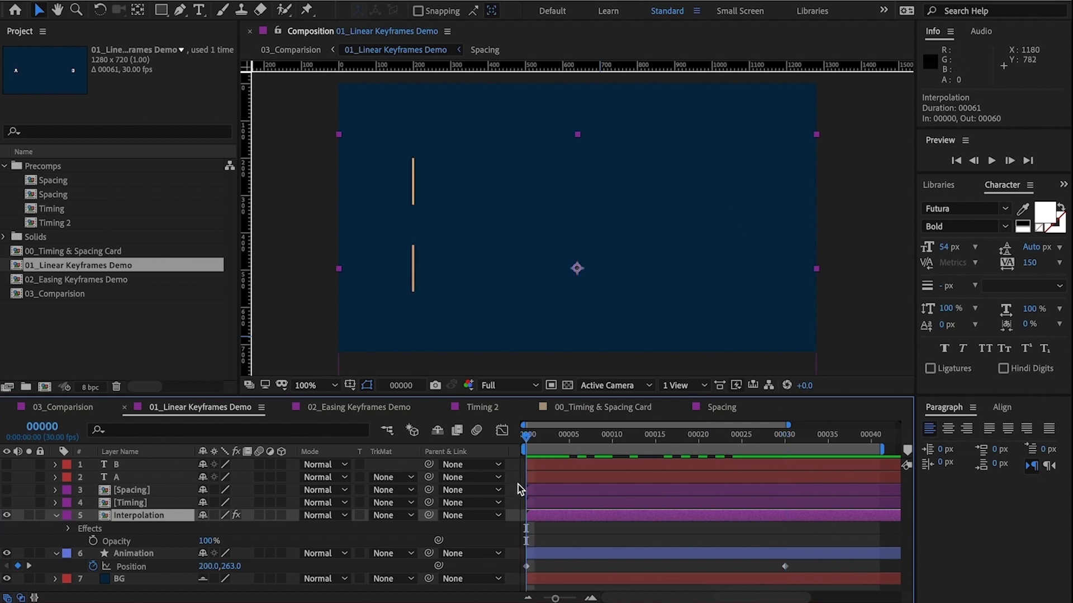
key(space)
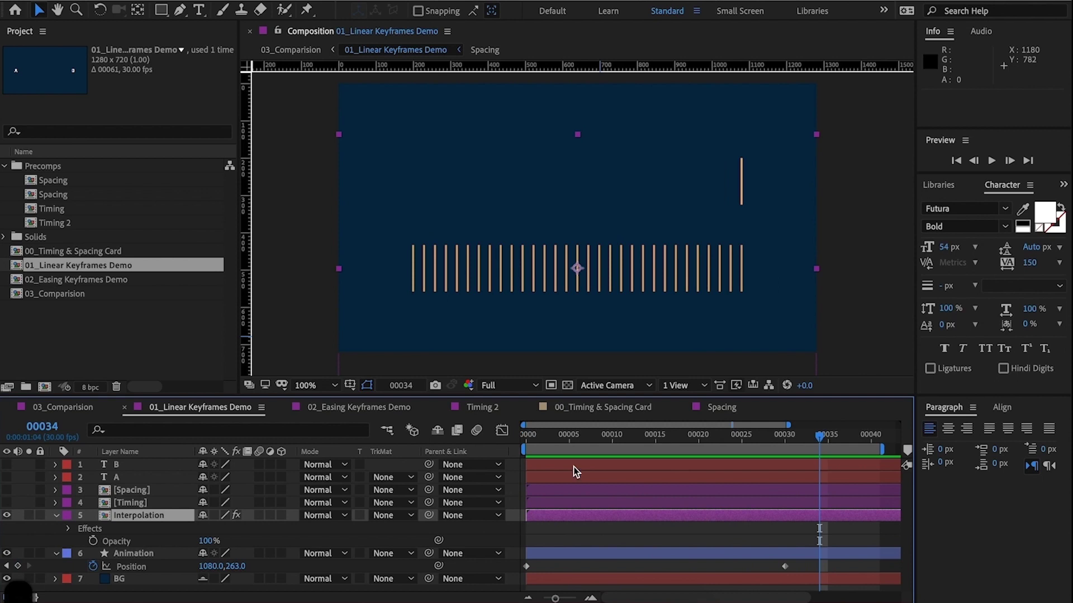
key(j)
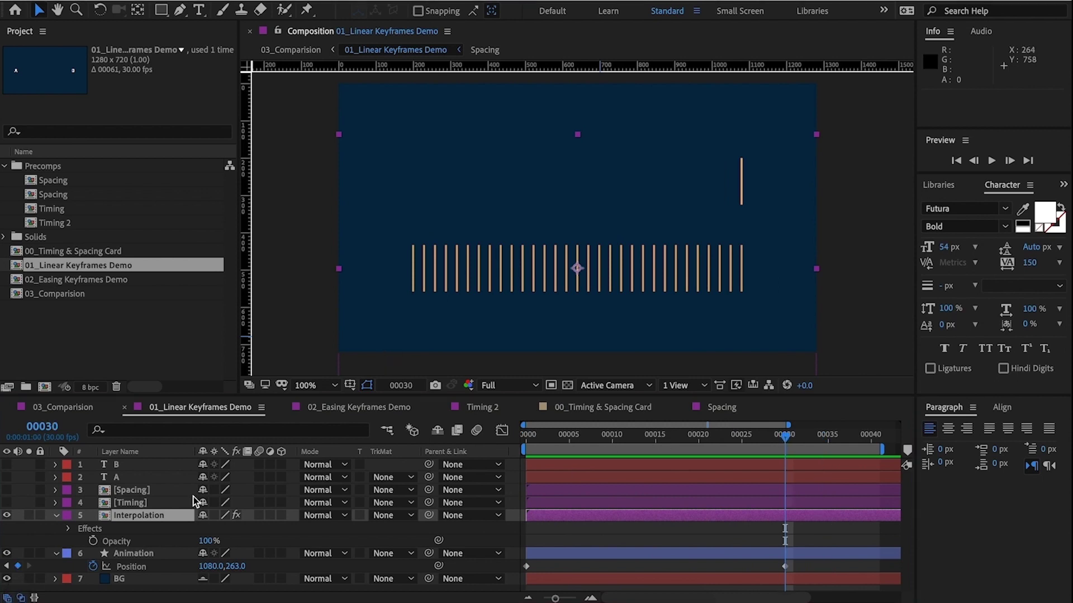
click(124, 512)
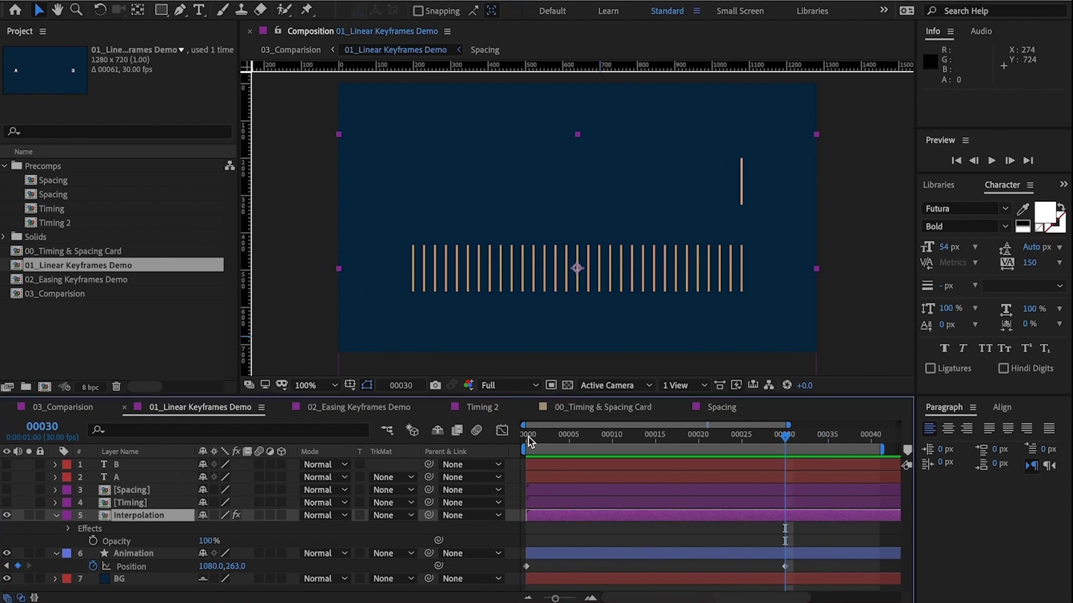
click(526, 440)
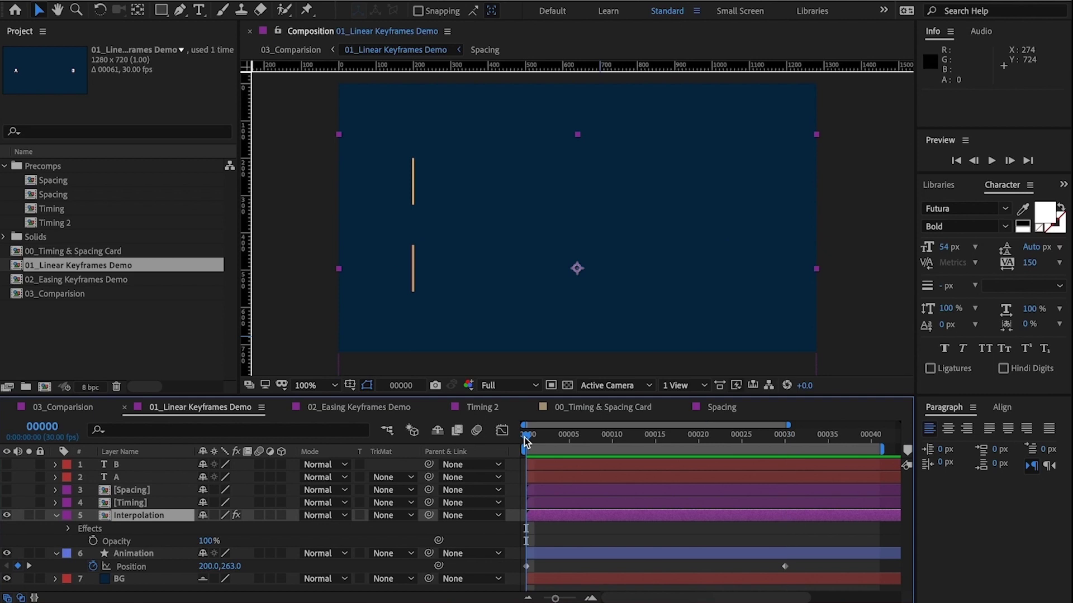
click(785, 438)
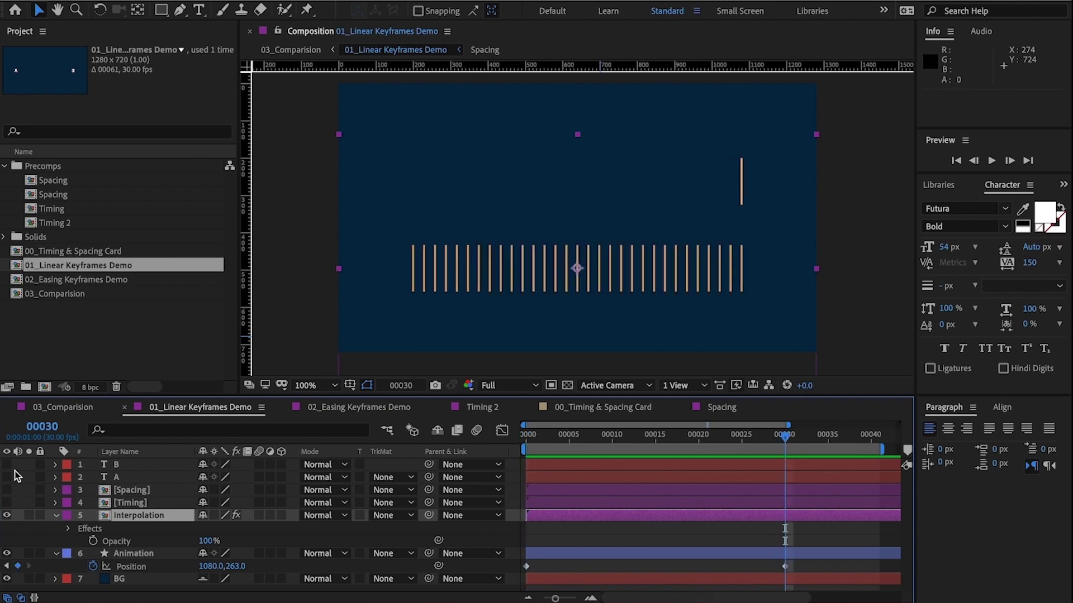
Toggle the Timing: 30frames bracket layer and scrub the move from frame 0 toward 28
click(130, 502)
click(7, 502)
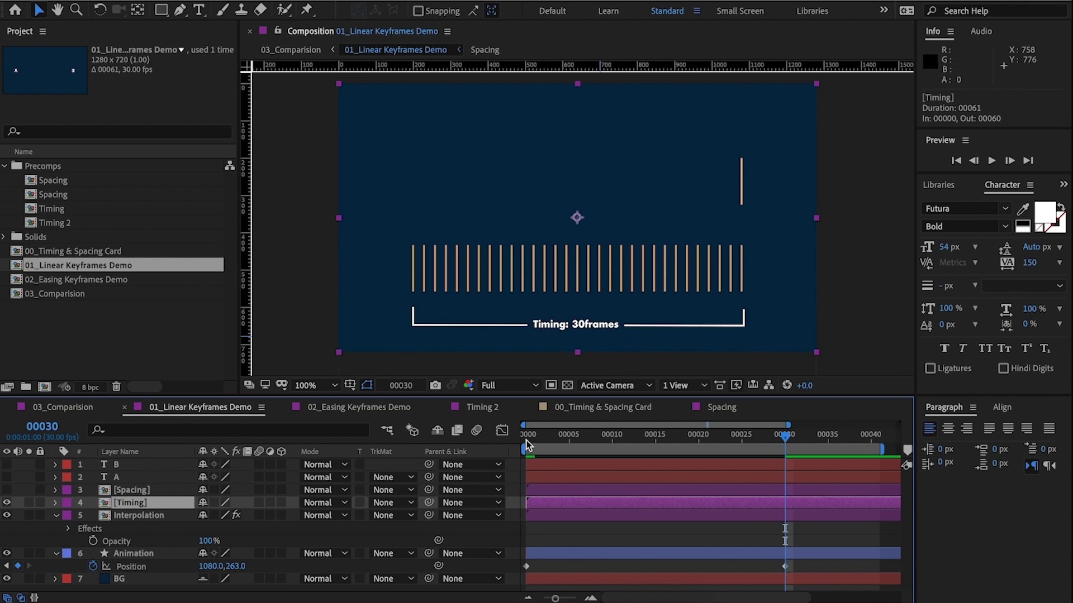
drag(526, 445, 786, 445)
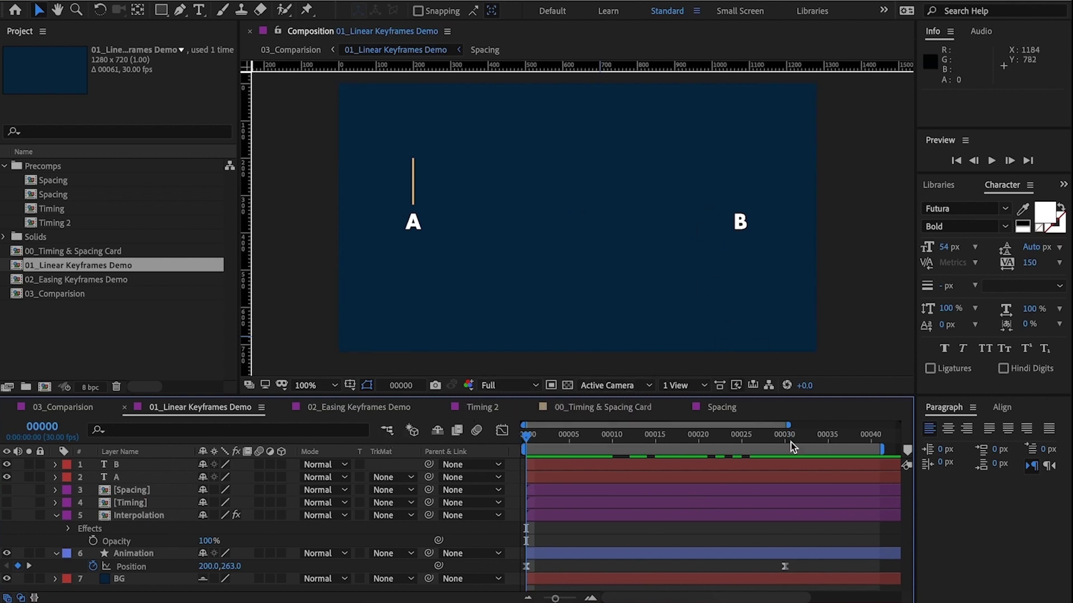
At frame 30, show the trail of stick positions between A and B and scrub through the move
click(783, 441)
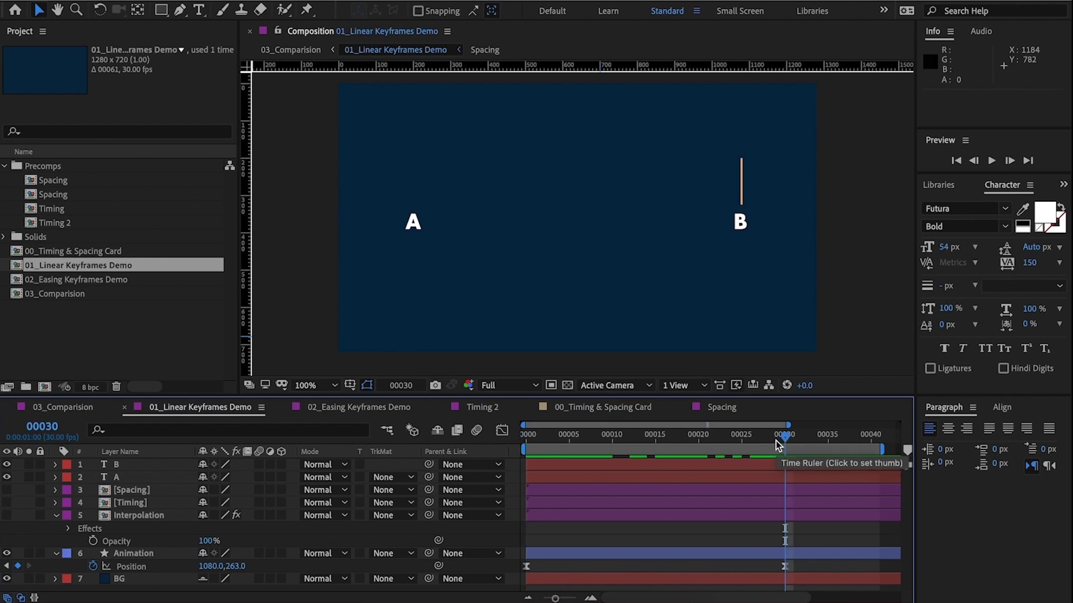
click(6, 515)
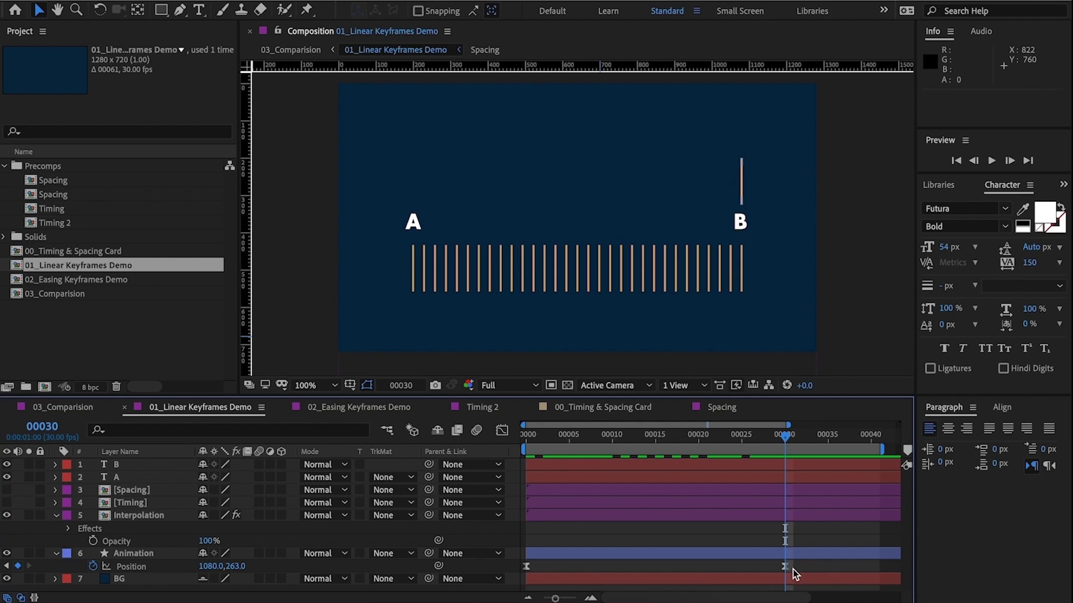
click(528, 437)
drag(529, 438, 785, 435)
Swap the Spacing brackets for the Timing: 30frames bracket and back, leaving Spacing visible
click(429, 283)
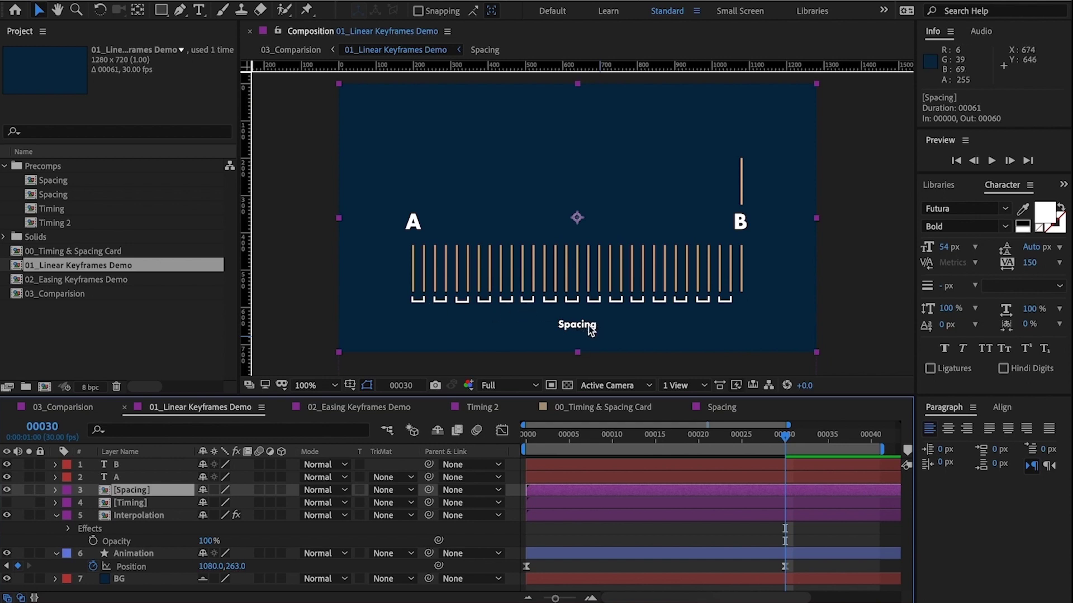
click(8, 490)
click(8, 502)
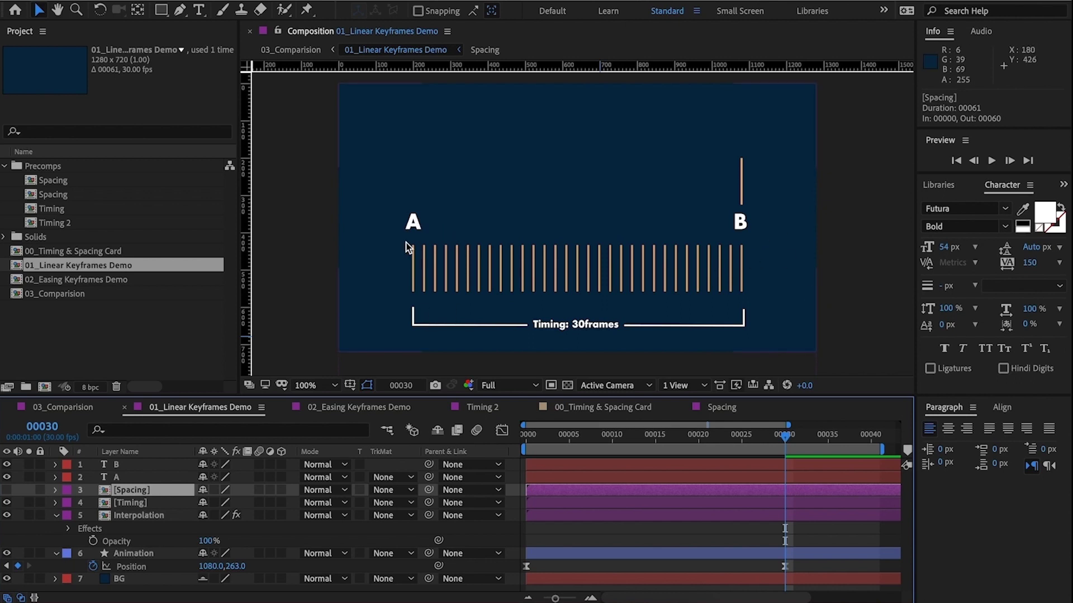
click(8, 501)
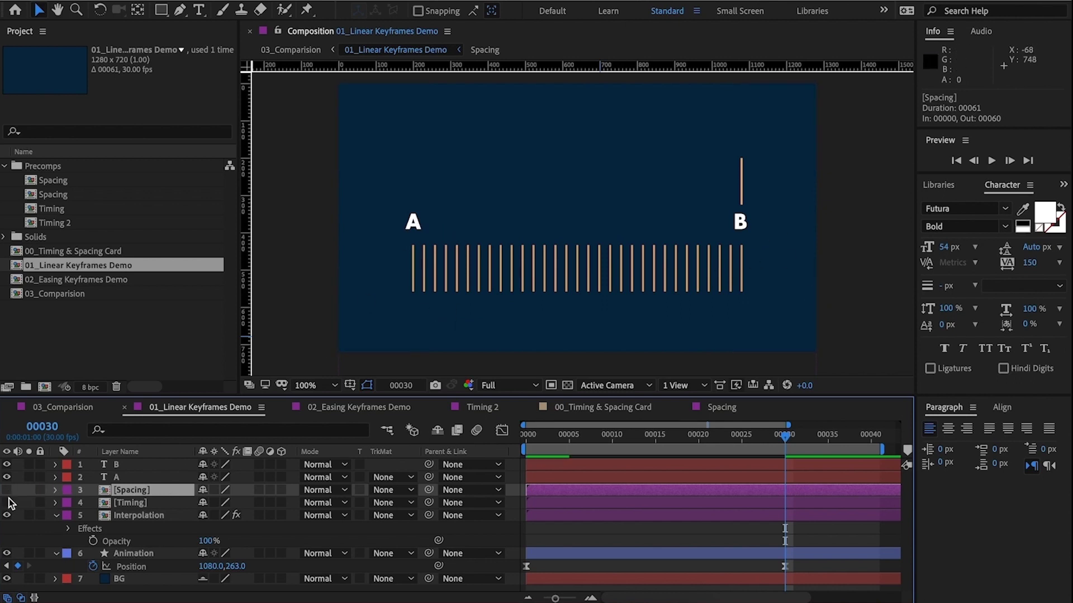
click(7, 490)
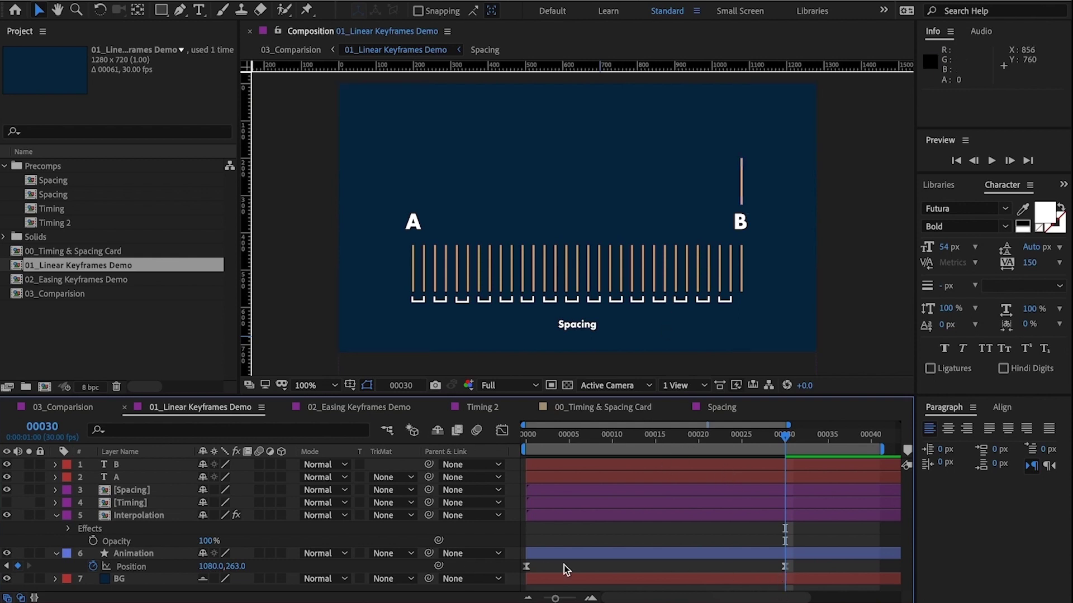
click(736, 553)
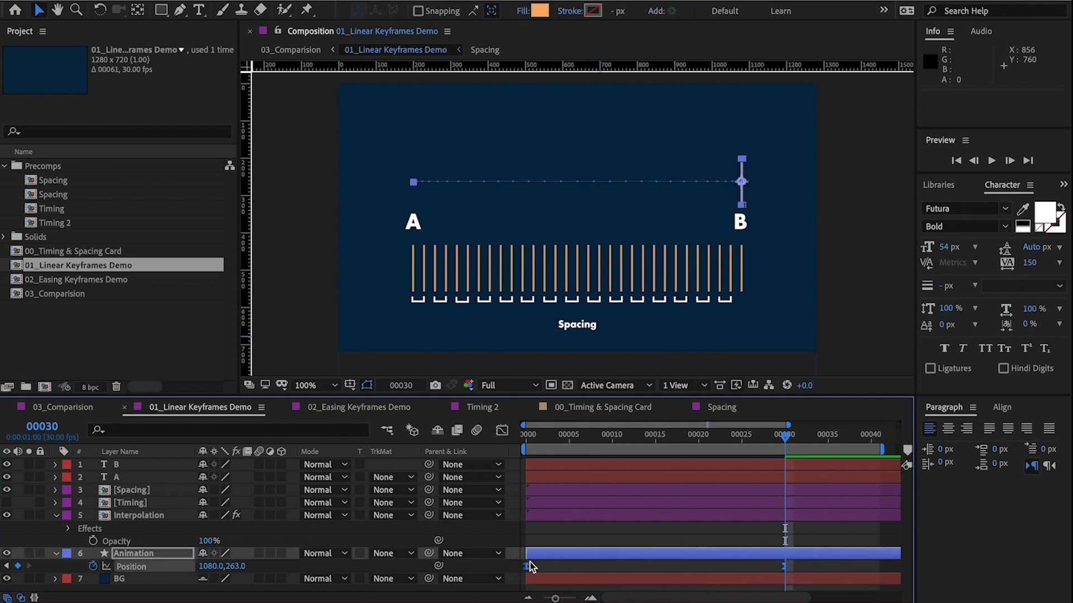
click(806, 568)
mouse_move(784, 567)
mouse_down()
mouse_move(699, 567)
mouse_move(799, 567)
mouse_move(701, 567)
mouse_move(785, 570)
mouse_up()
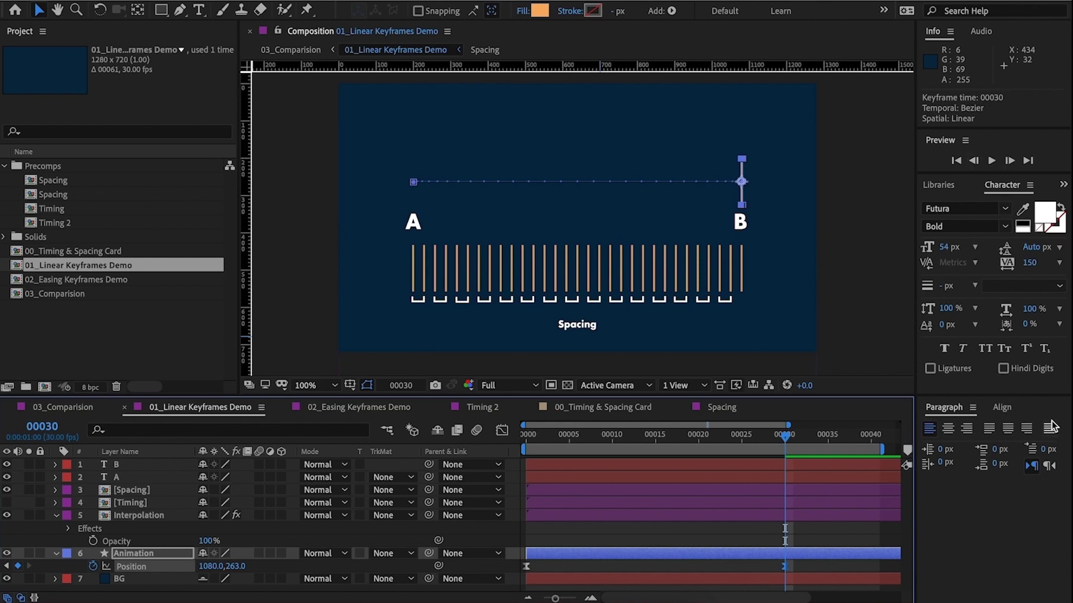
click(304, 1)
mouse_move(378, 208)
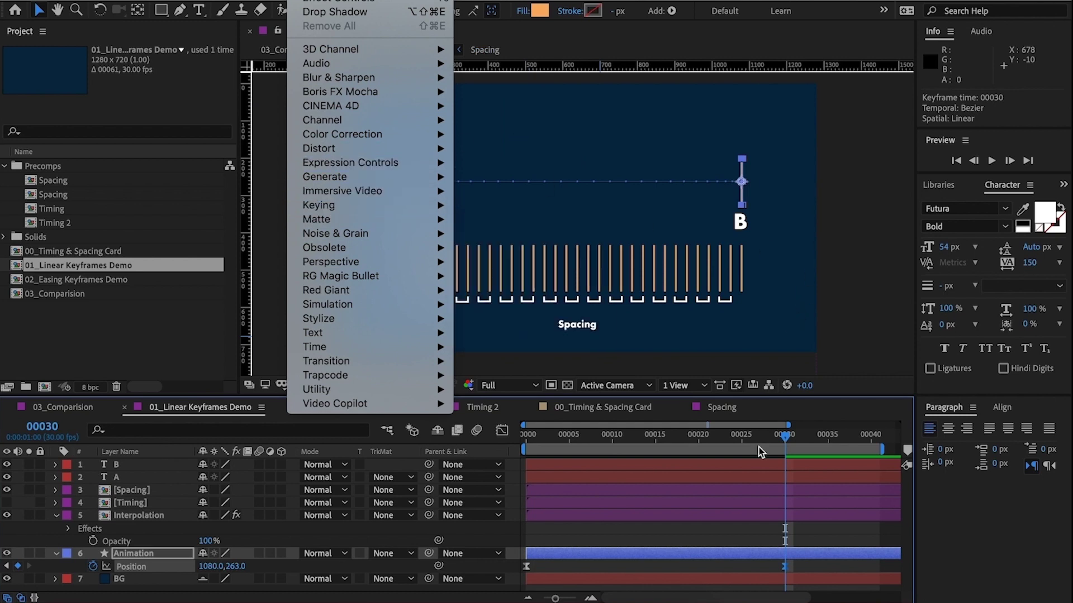
click(565, 538)
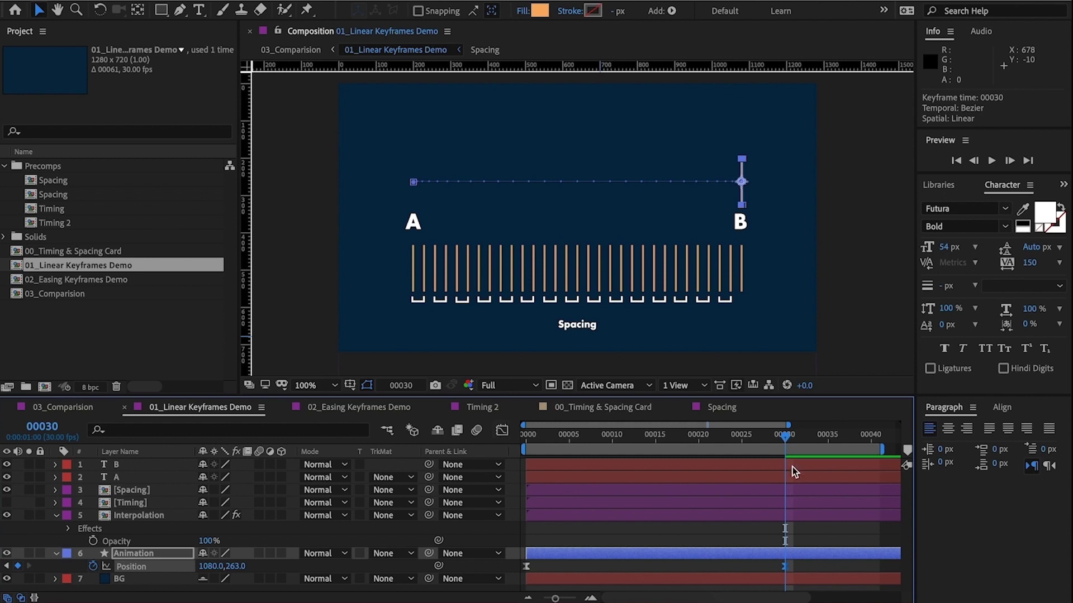
key(F2)
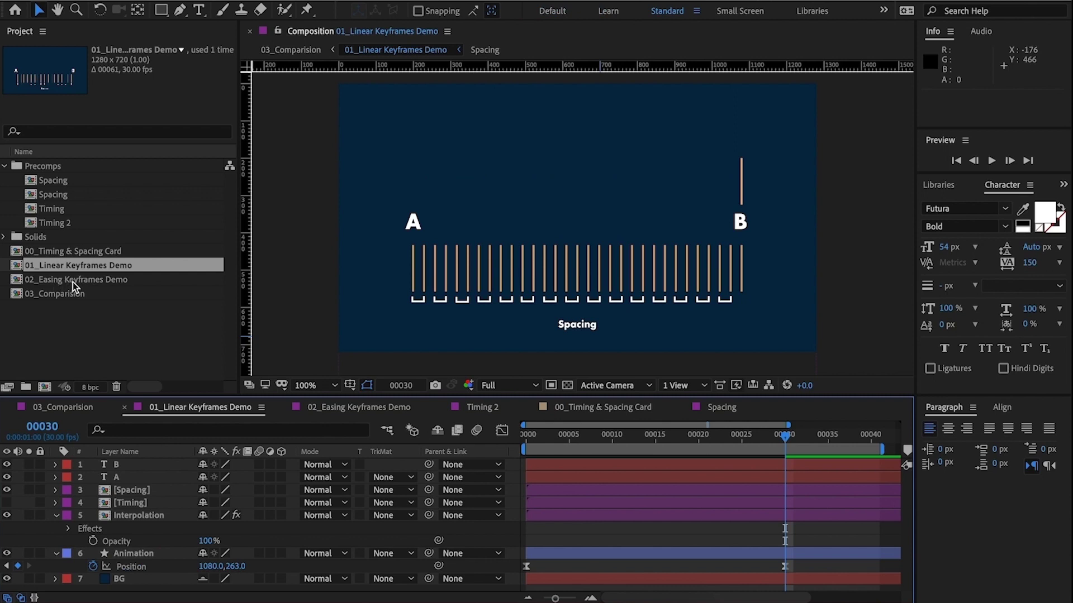
Open 02_Easing Keyframes Demo, preview the stick's move, and select its end Position keyframe at frame 30
double_click(71, 282)
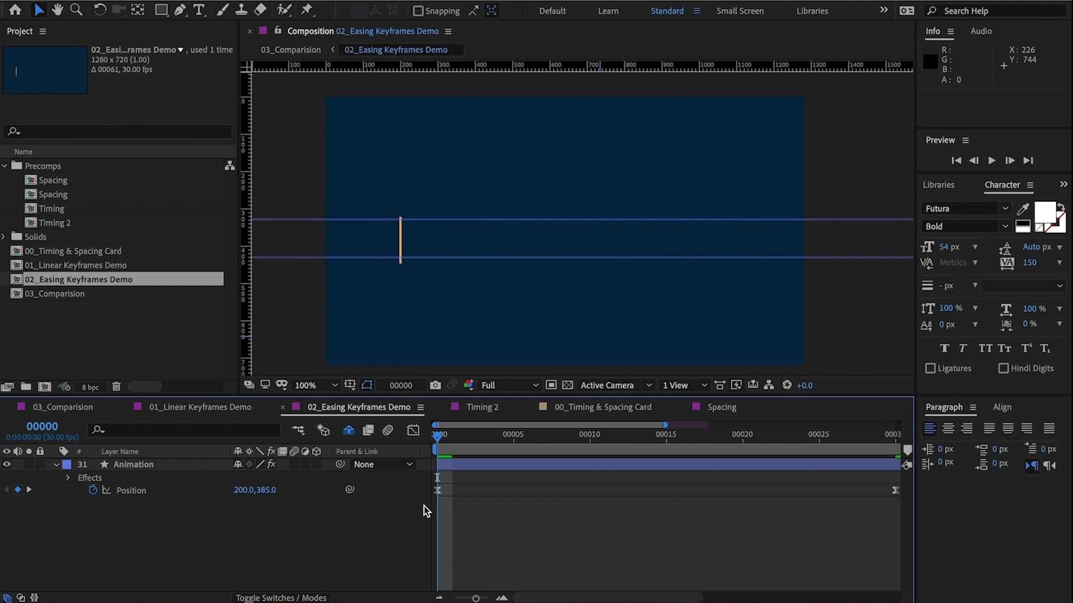
key(minus)
key(space)
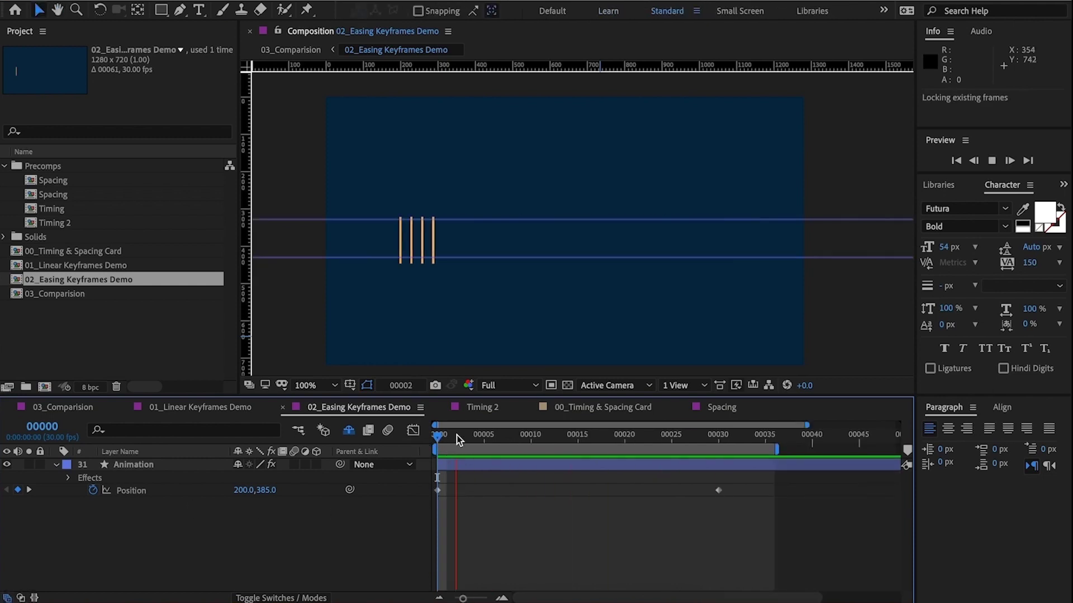
key(space)
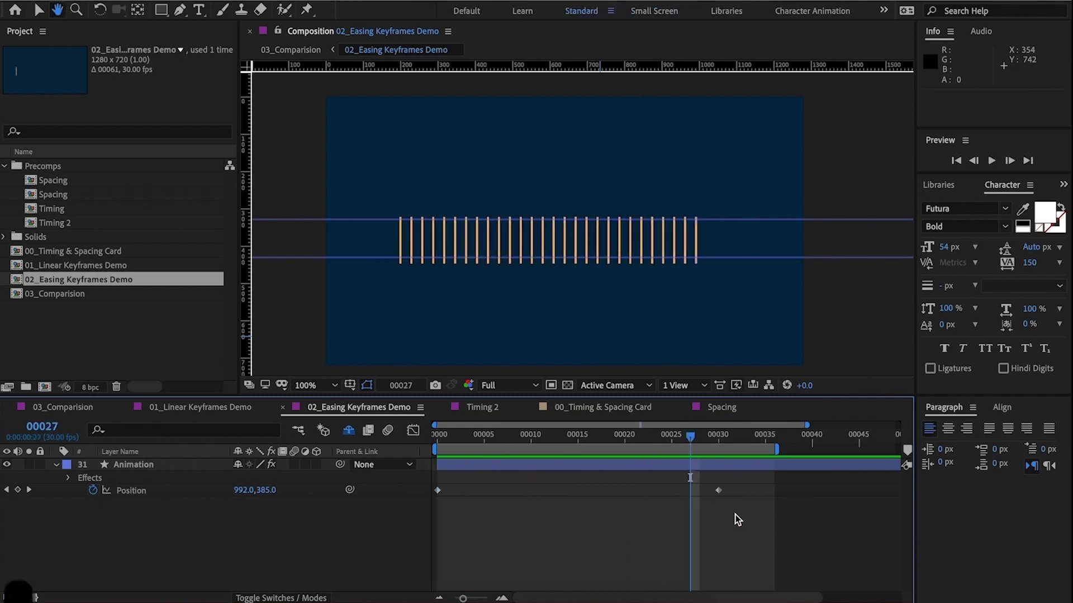
click(718, 436)
drag(755, 534, 423, 481)
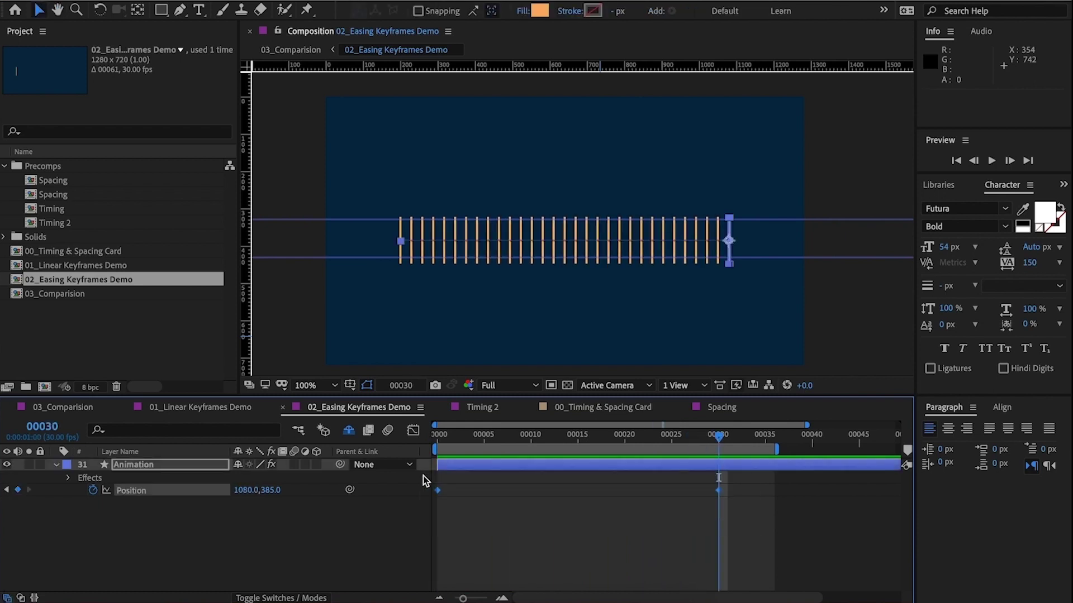
Switch the Graph Editor to the Position speed graph and apply Easy Ease to both keyframes
click(413, 430)
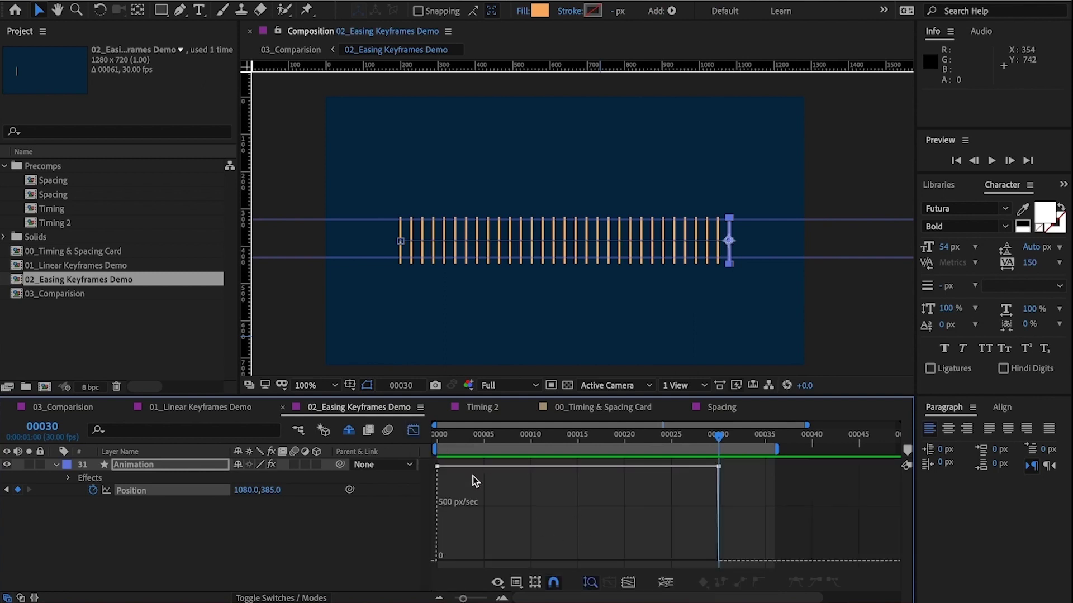
click(534, 582)
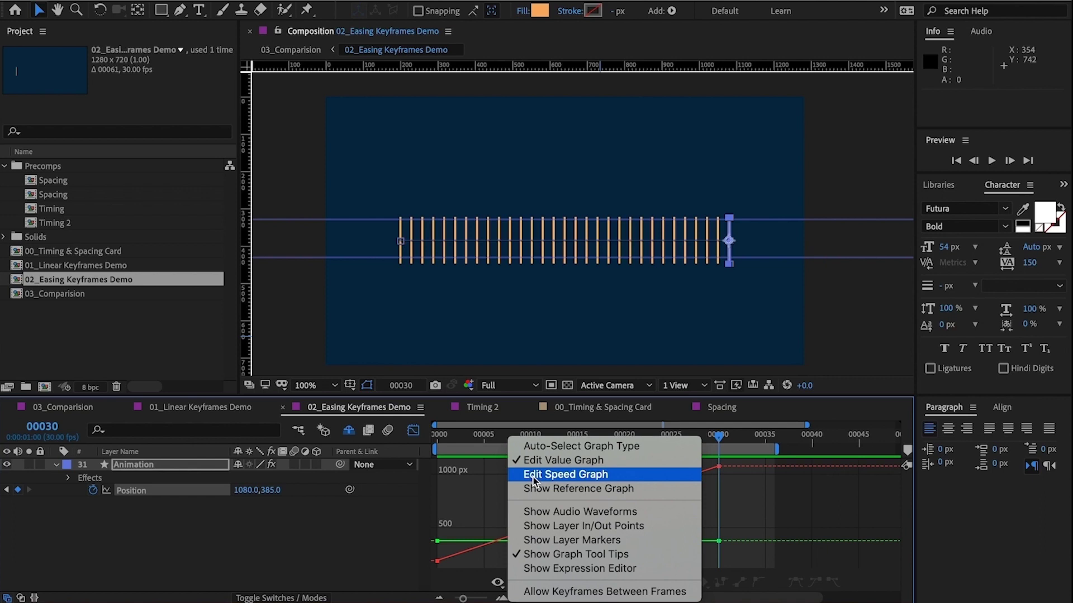
click(533, 476)
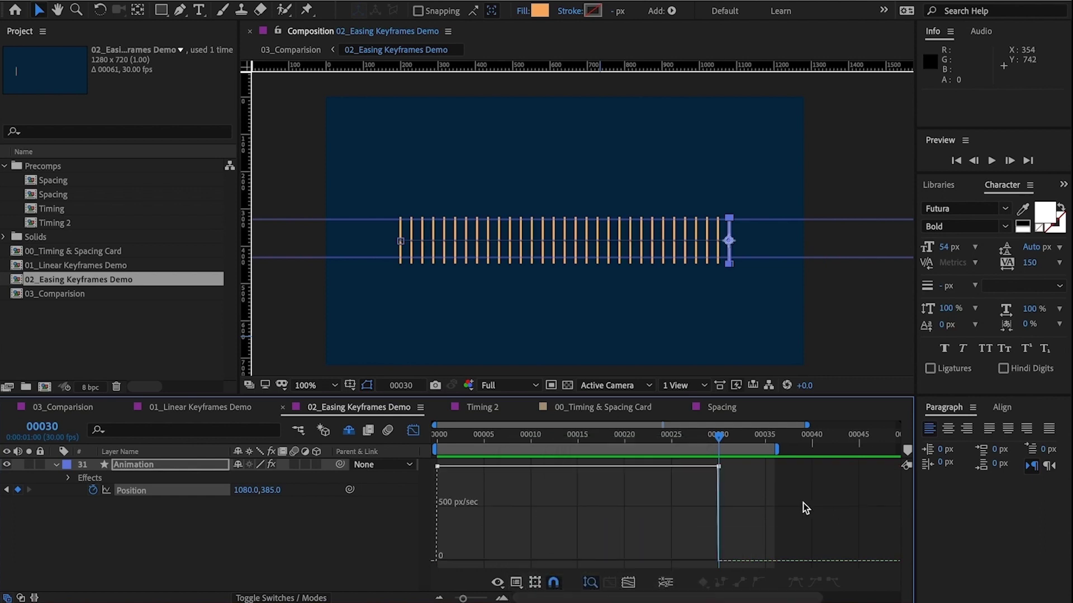
right_click(135, 495)
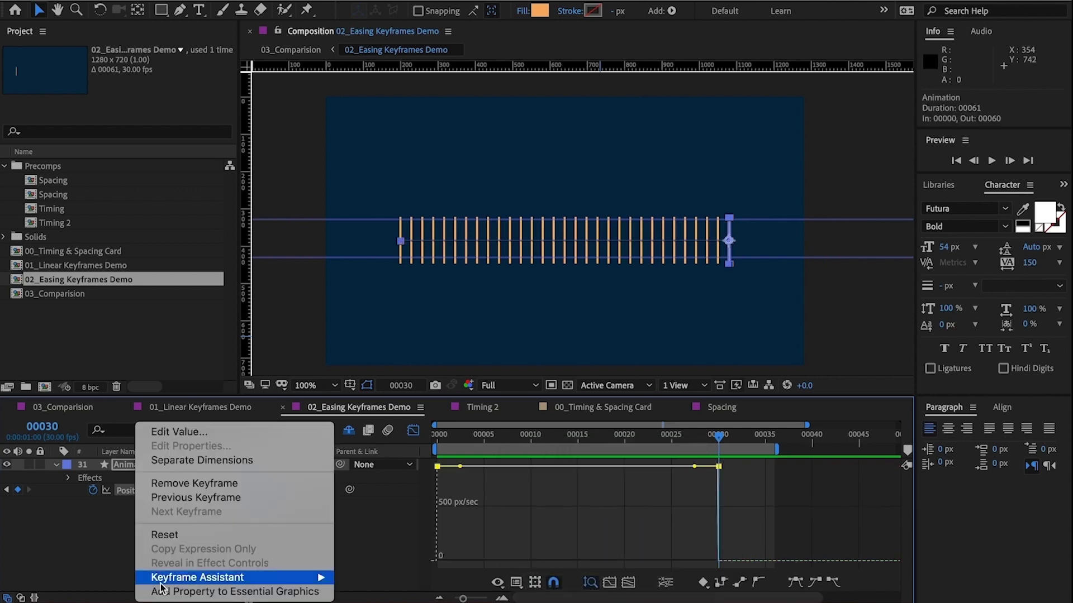
mouse_move(163, 579)
click(423, 512)
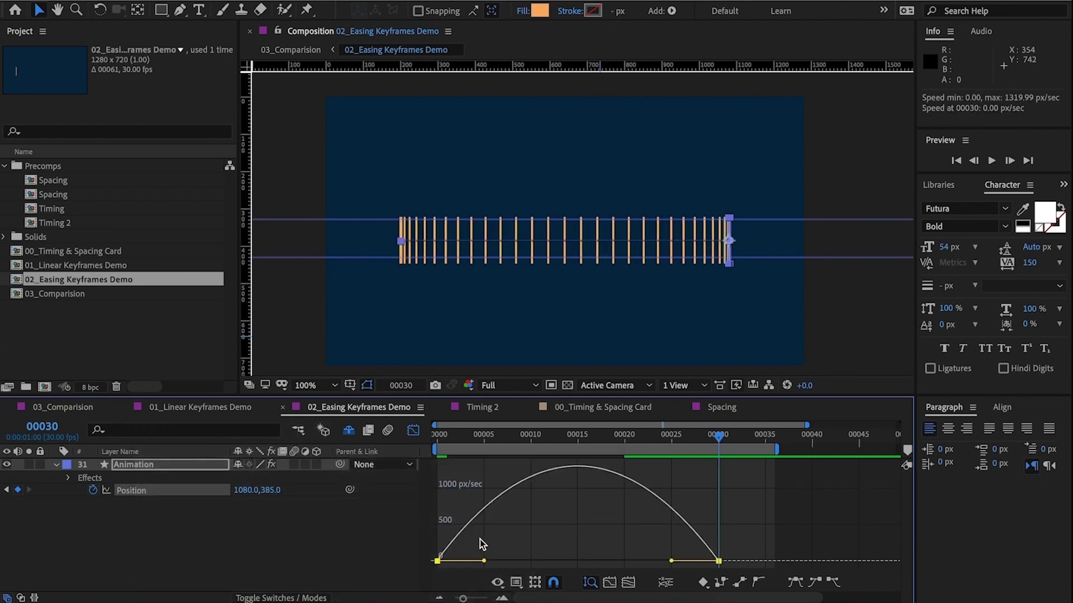
Scrub and preview the eased motion from the first frame
click(748, 527)
drag(719, 436, 689, 447)
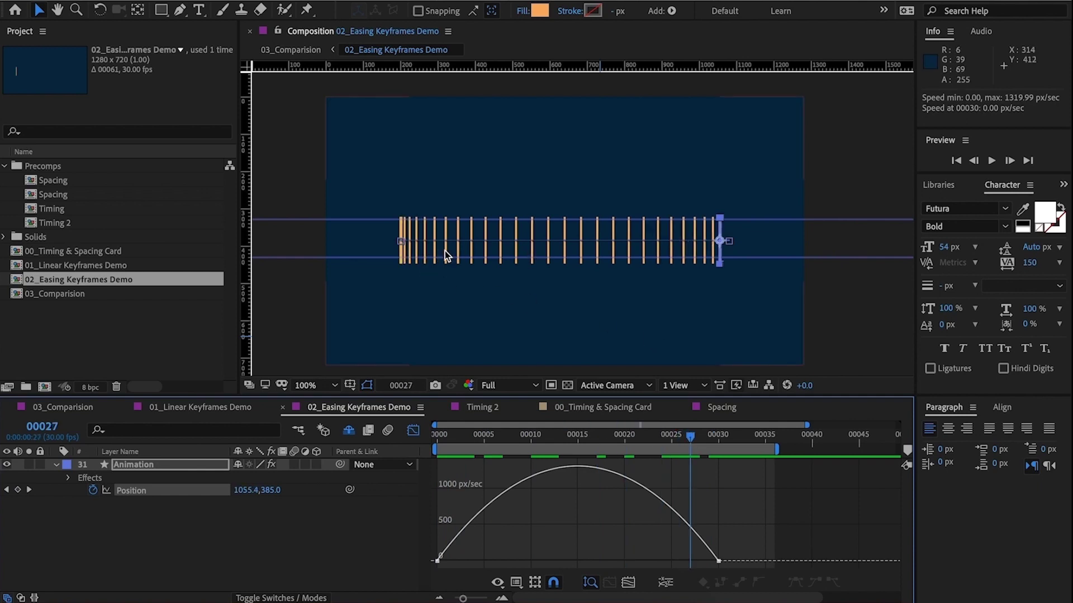
key(space)
key(space)
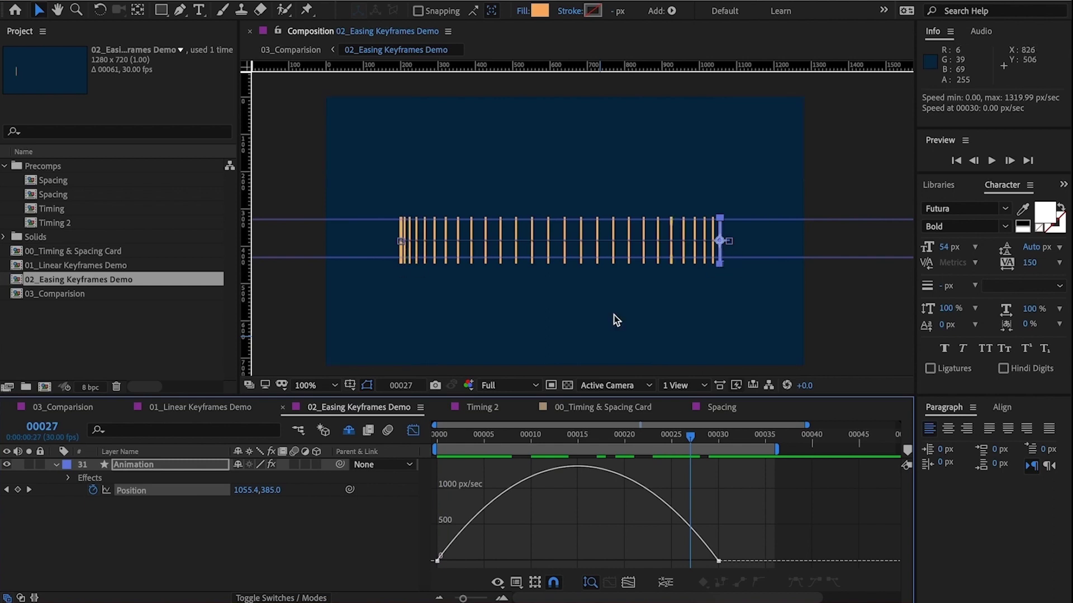
click(435, 435)
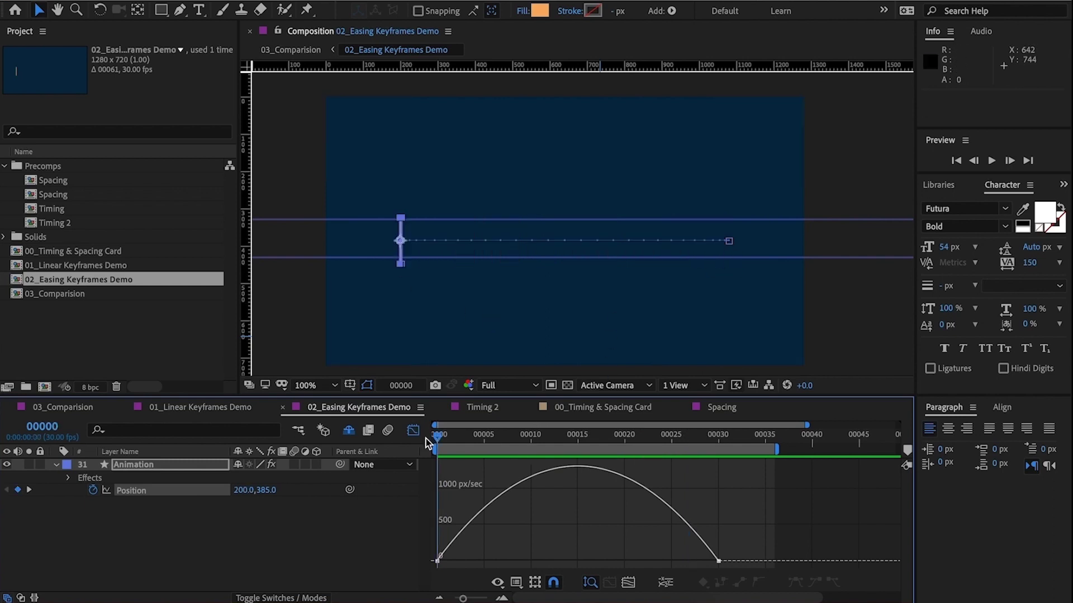
key(space)
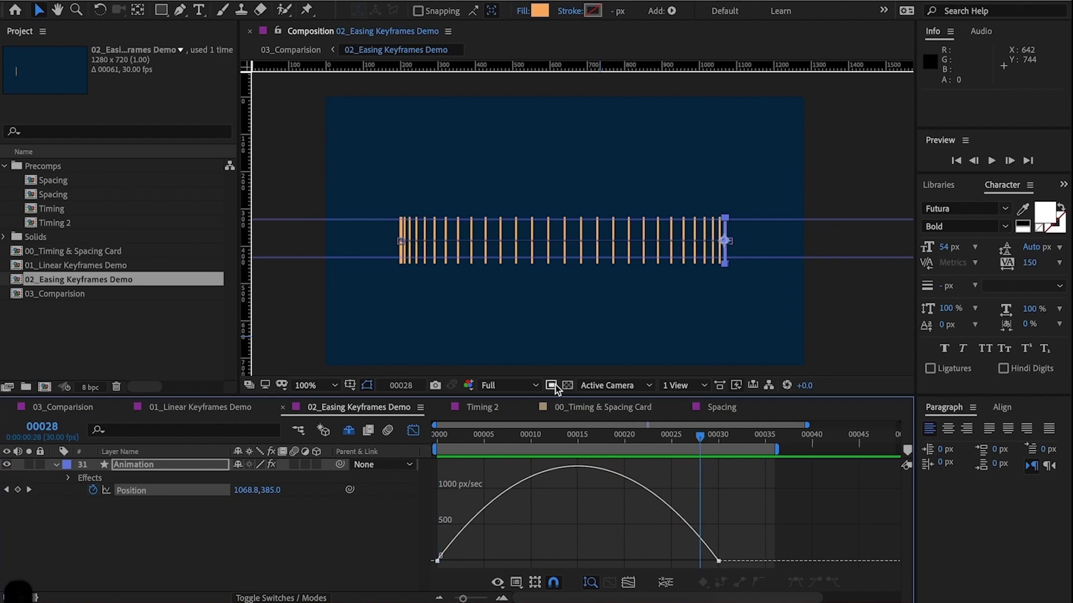
Lengthen the ease into the last Position keyframe to about 62.5% influence and preview the motion
click(693, 563)
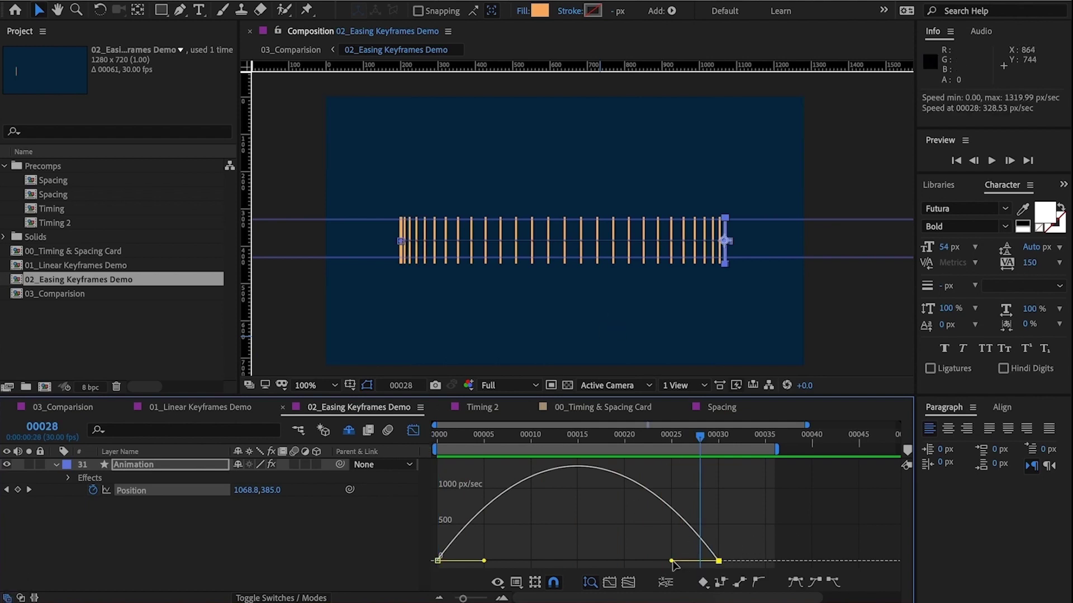
drag(671, 561, 632, 558)
drag(470, 551, 520, 561)
click(754, 567)
click(706, 560)
drag(637, 562, 632, 561)
click(739, 522)
click(438, 436)
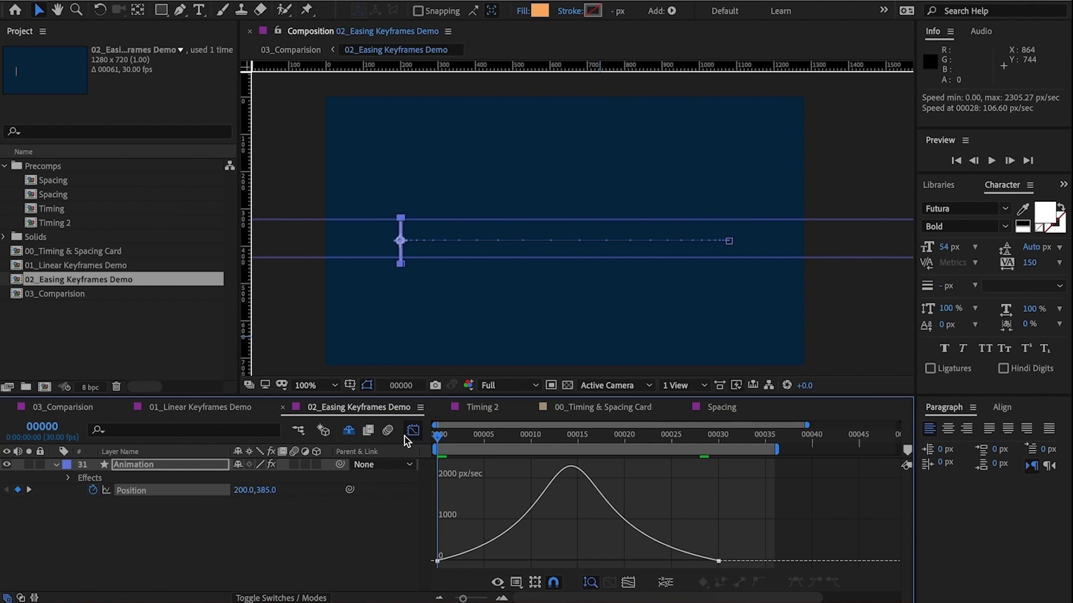
click(374, 531)
key(space)
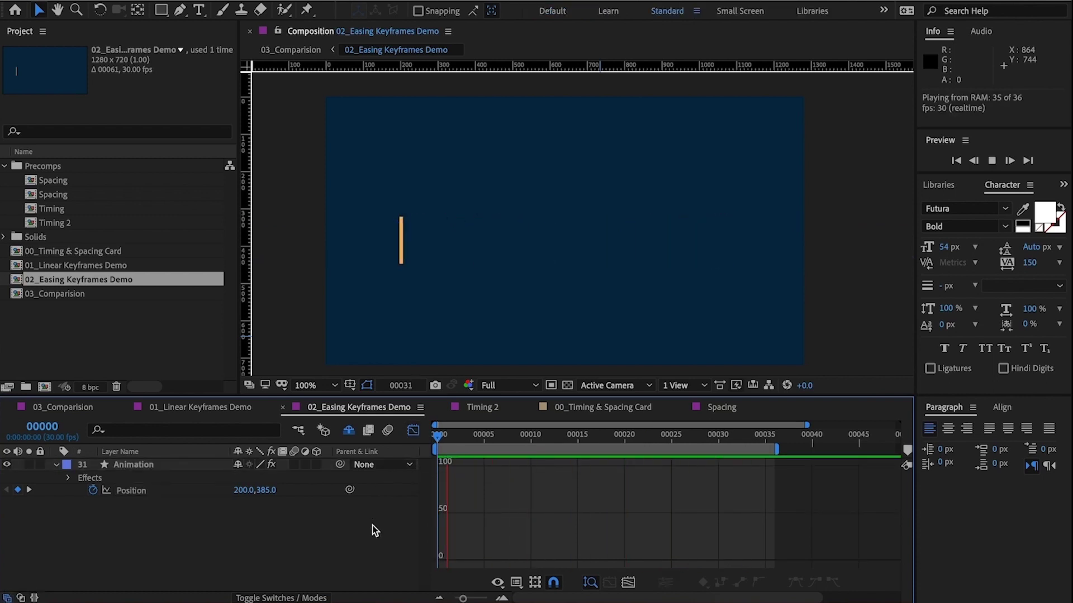
key(space)
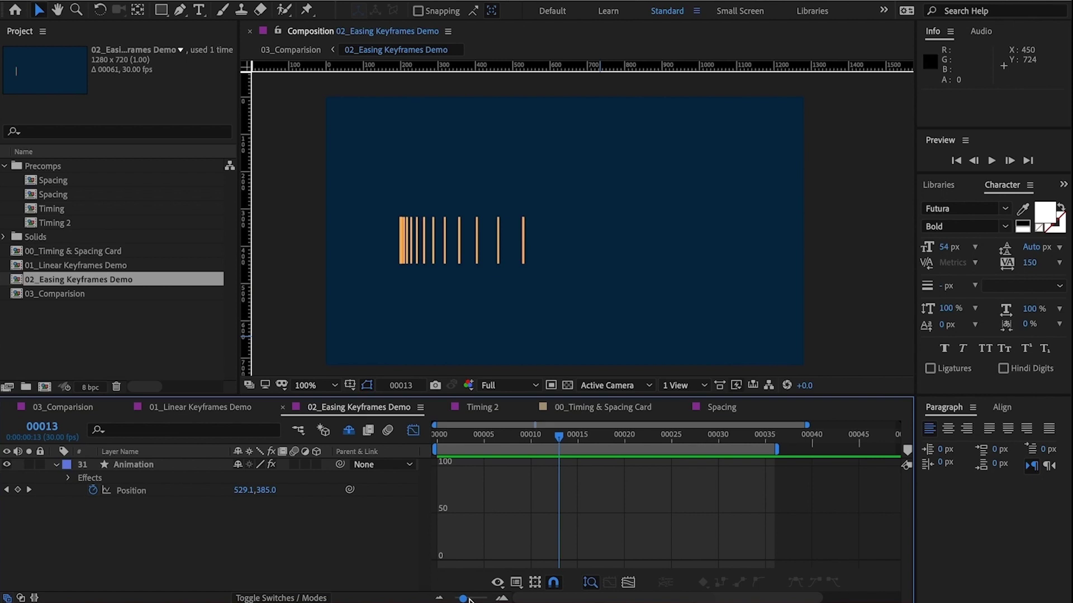
Raise both keyframes' ease influence to about 84%, spiking speed to 8344.09 px/sec mid-move
drag(463, 599, 475, 598)
click(132, 491)
drag(702, 561, 651, 561)
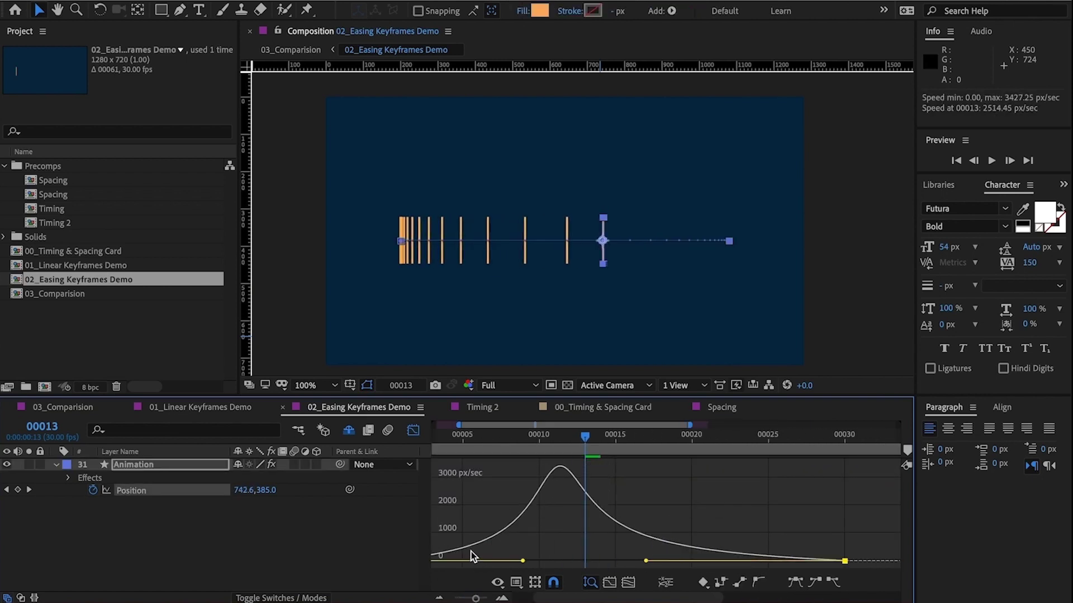
drag(475, 599, 471, 599)
click(438, 561)
drag(548, 561, 580, 561)
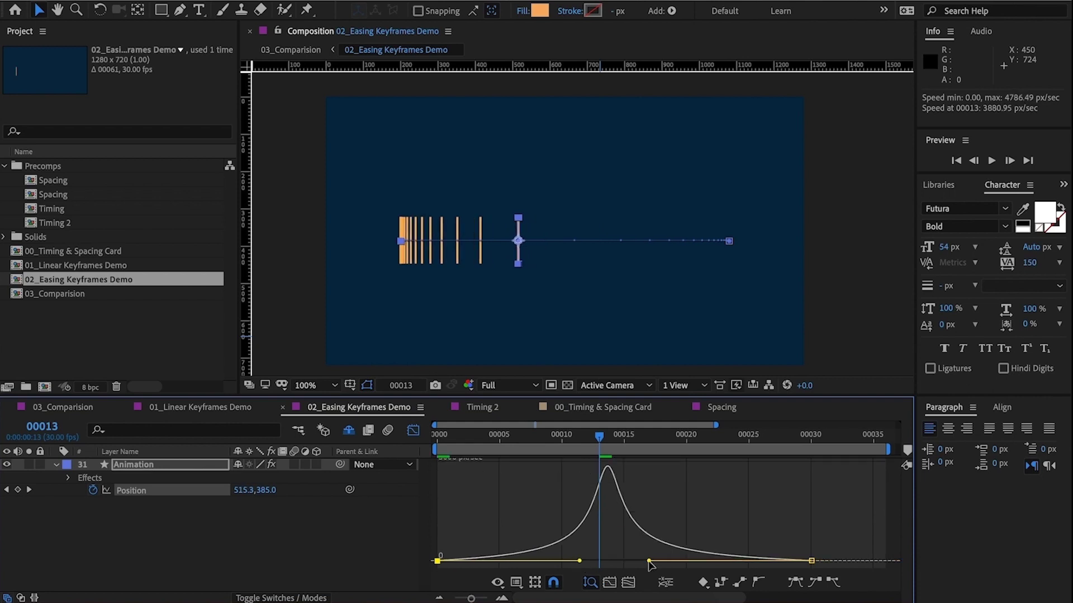
drag(649, 561, 597, 564)
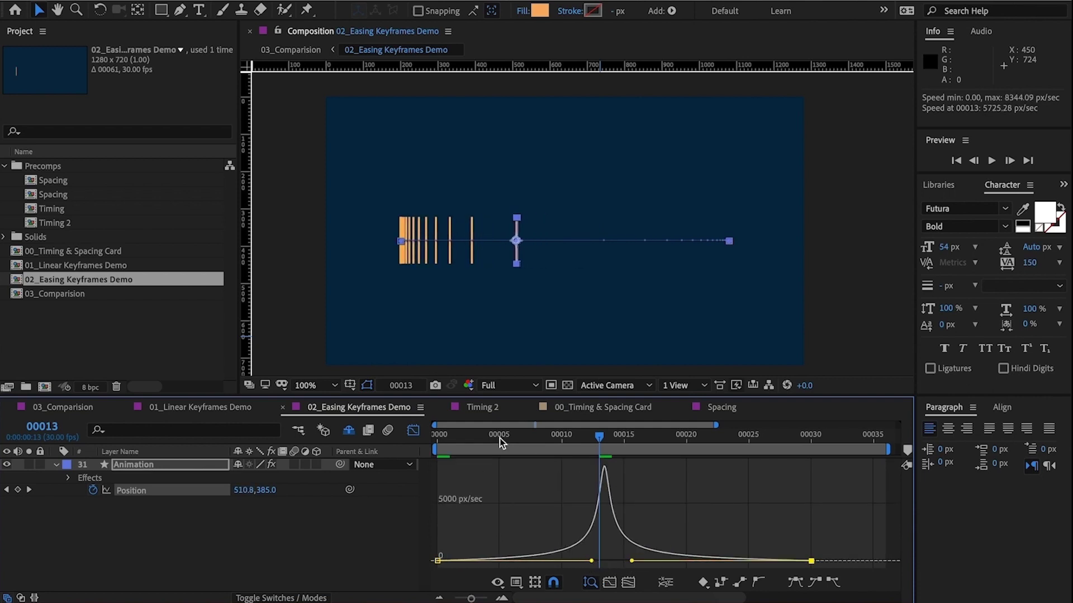
drag(488, 435, 425, 434)
click(488, 483)
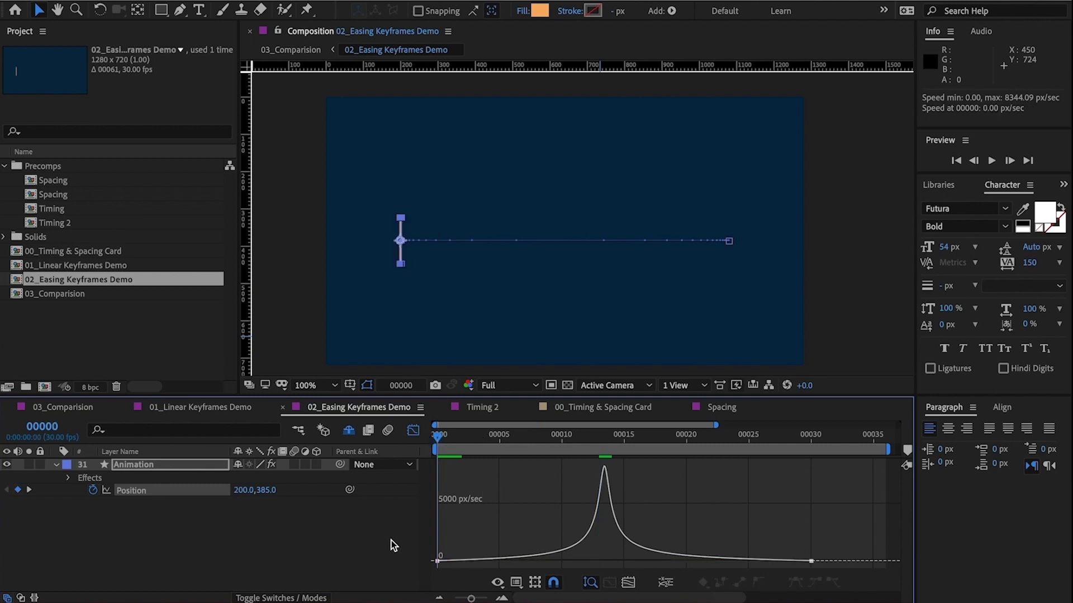
Preview the sharper ease, then reveal the shy layers and hide Outline 1–30
key(space)
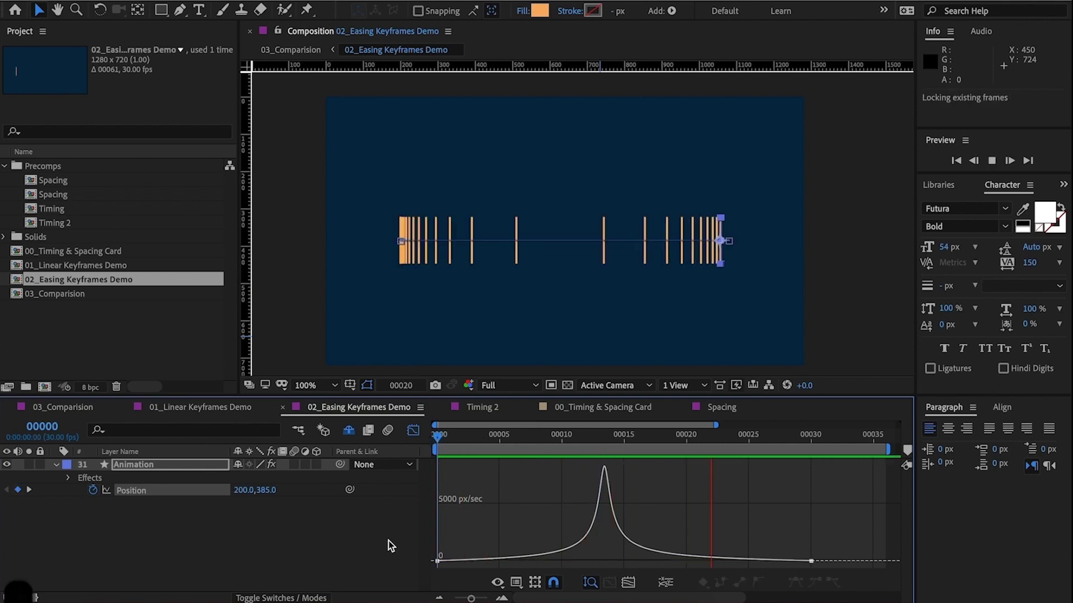
key(space)
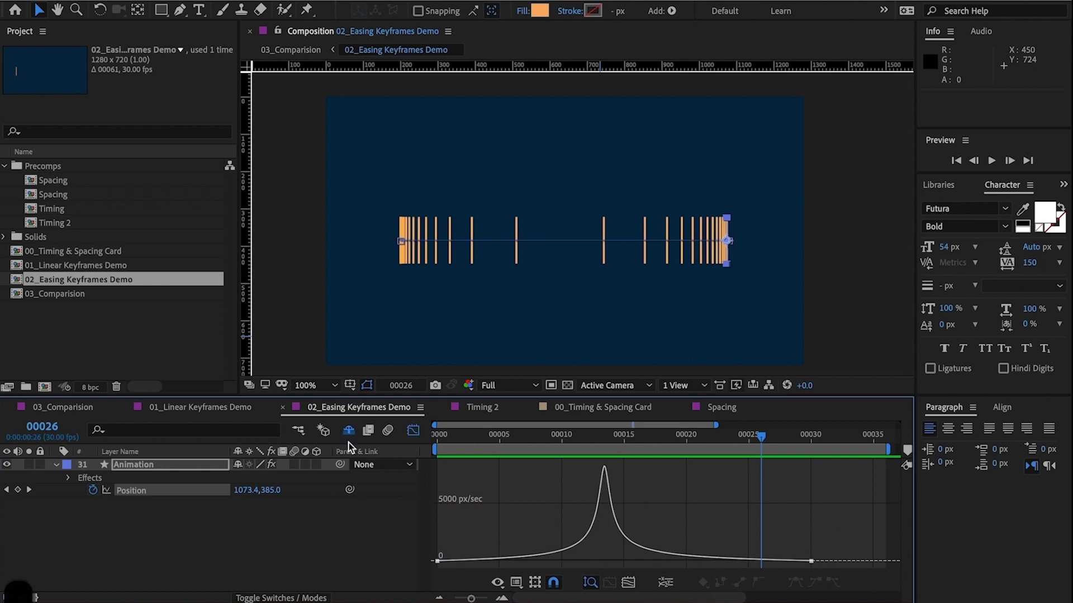
click(349, 430)
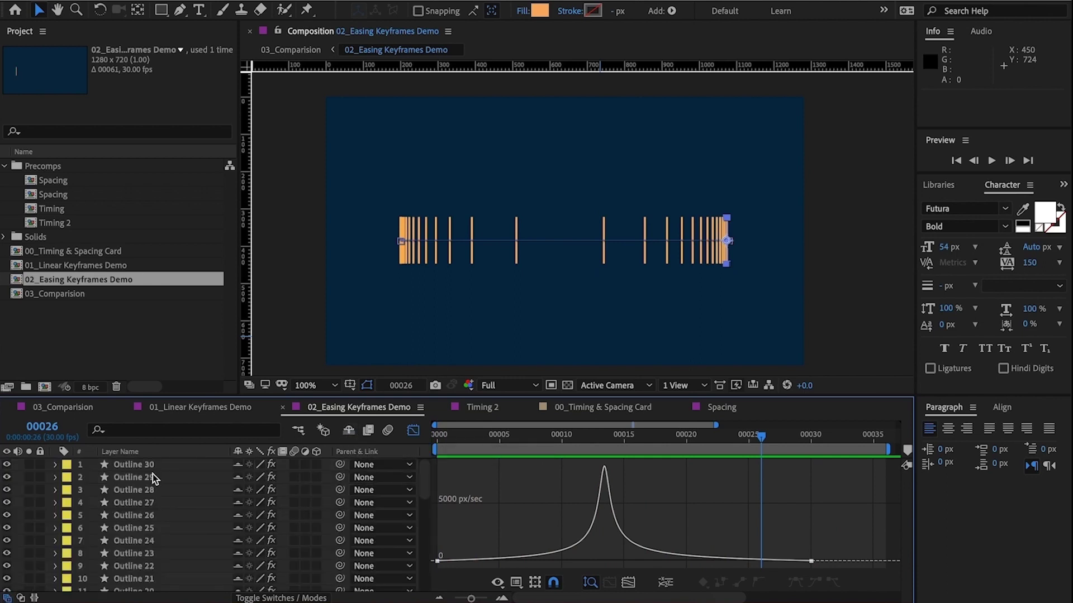
click(138, 472)
scroll(157, 514, down, 5)
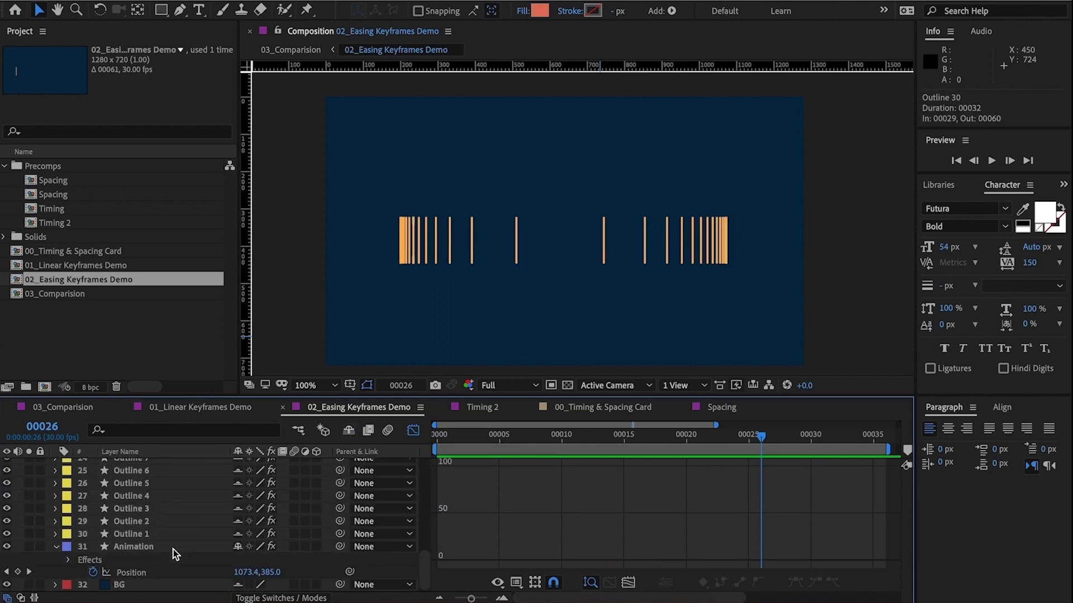
shift+click(127, 535)
click(6, 534)
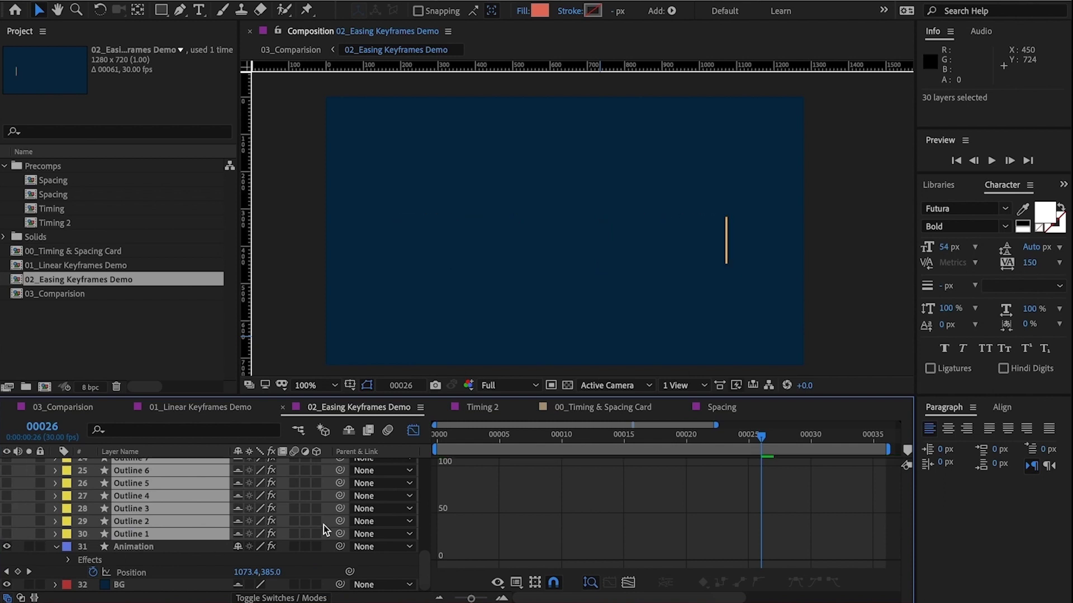
Play the single stick's animation from the start with the timeline showing the full duration
drag(447, 435, 429, 435)
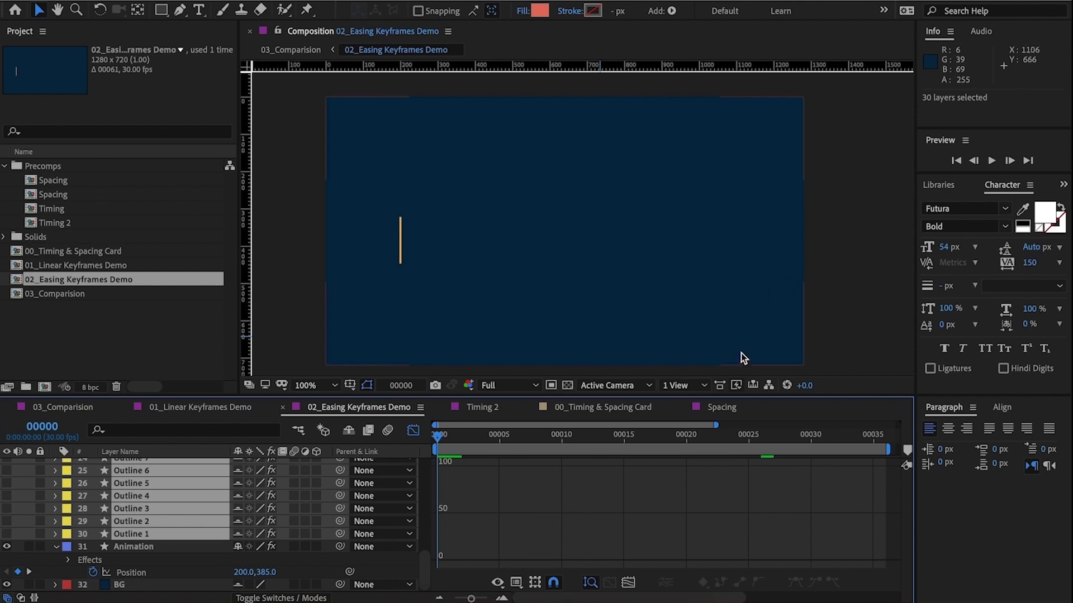
key(space)
key(semicolon)
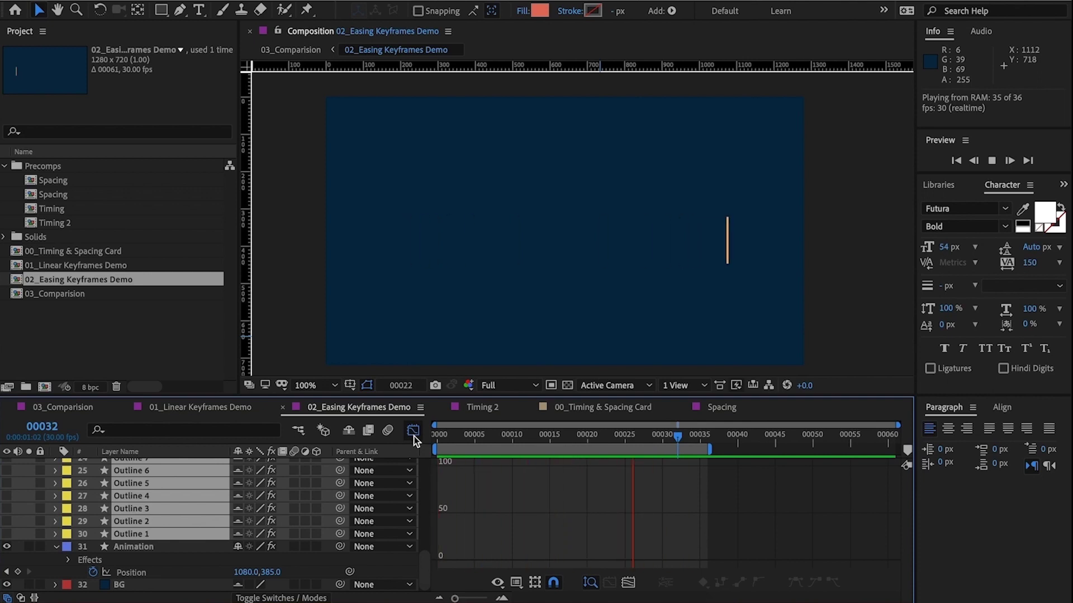
key(space)
Shorten the first keyframe's ease and set the last to 100%, peaking near 4628 px/sec
click(541, 507)
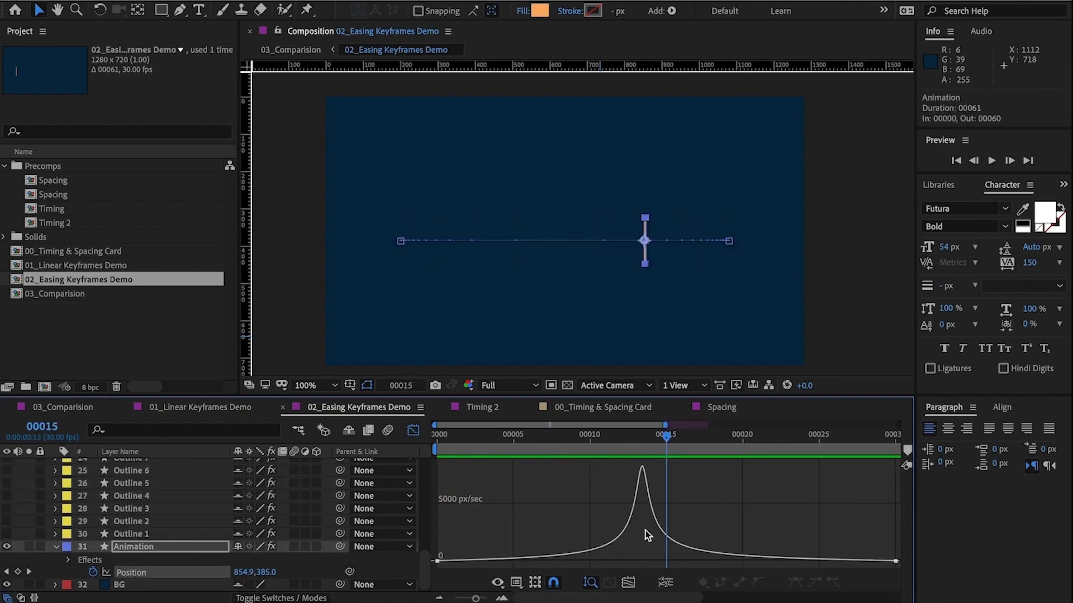
click(467, 557)
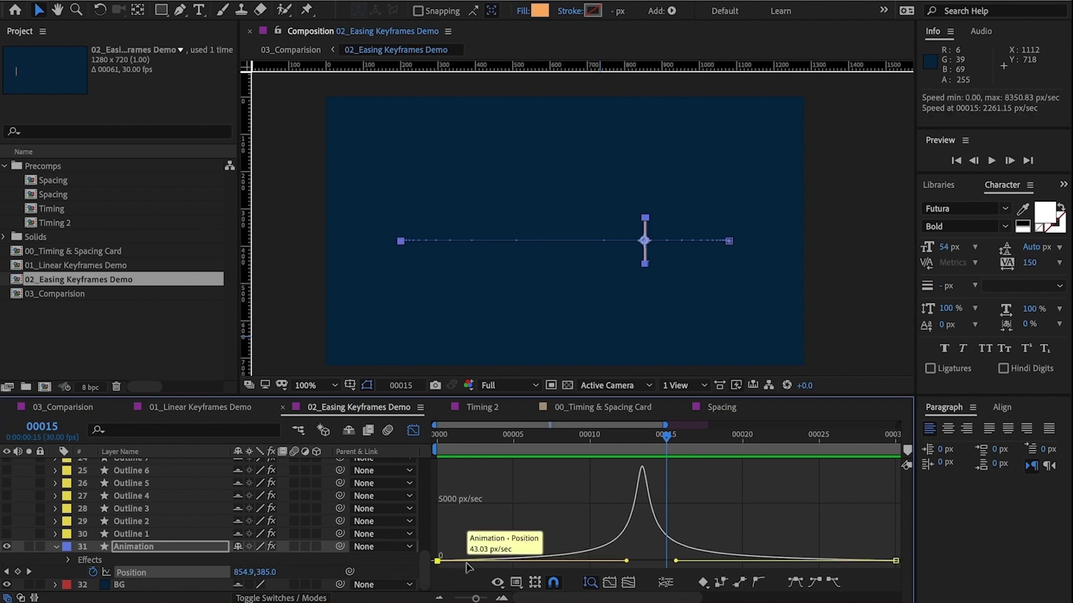
drag(491, 560, 514, 553)
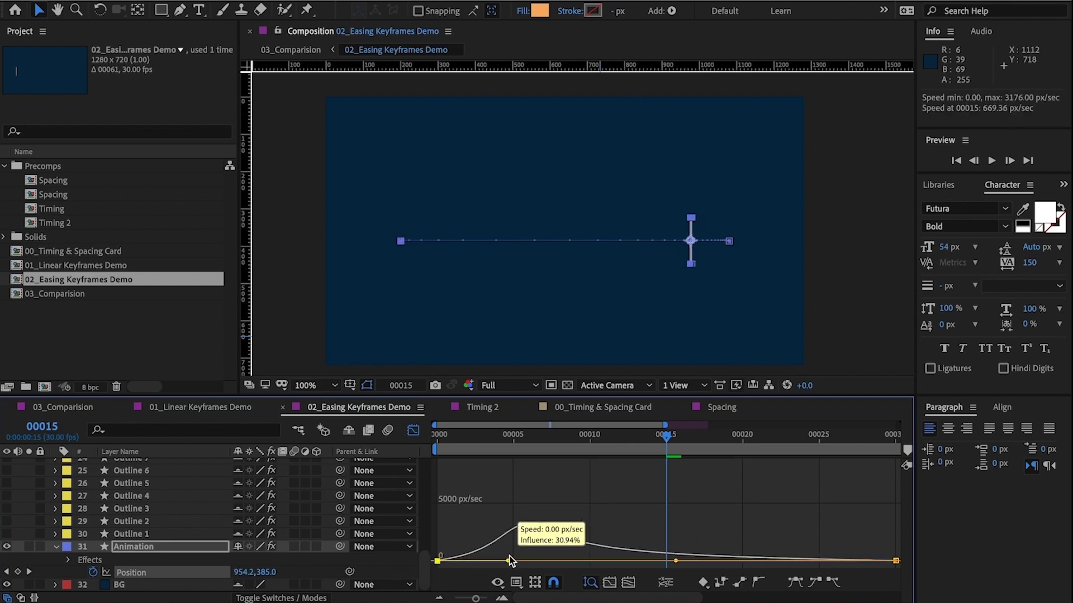
drag(677, 561, 650, 565)
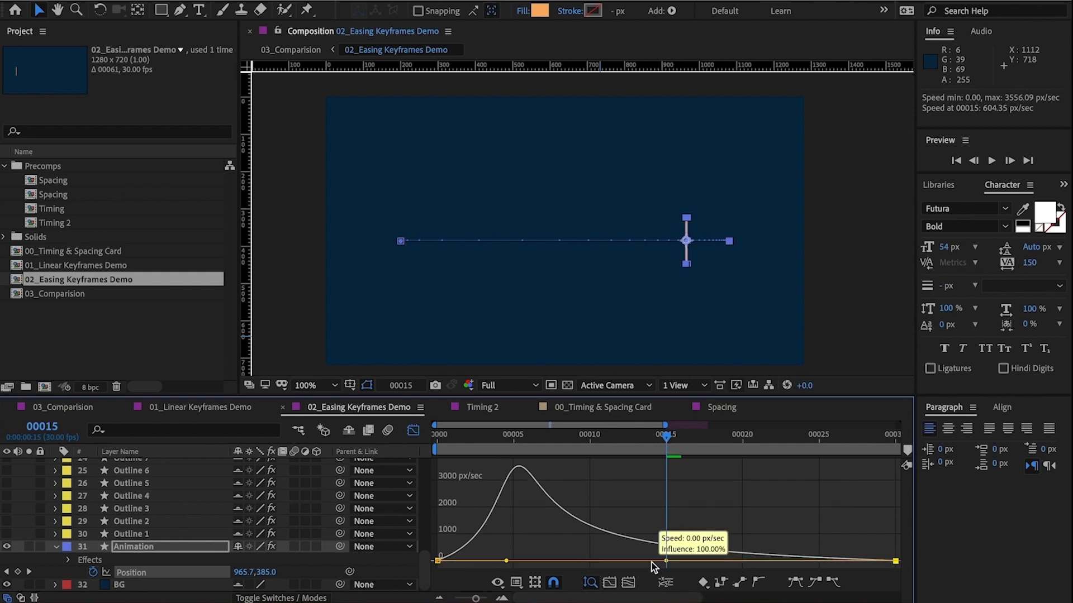
drag(506, 561, 458, 560)
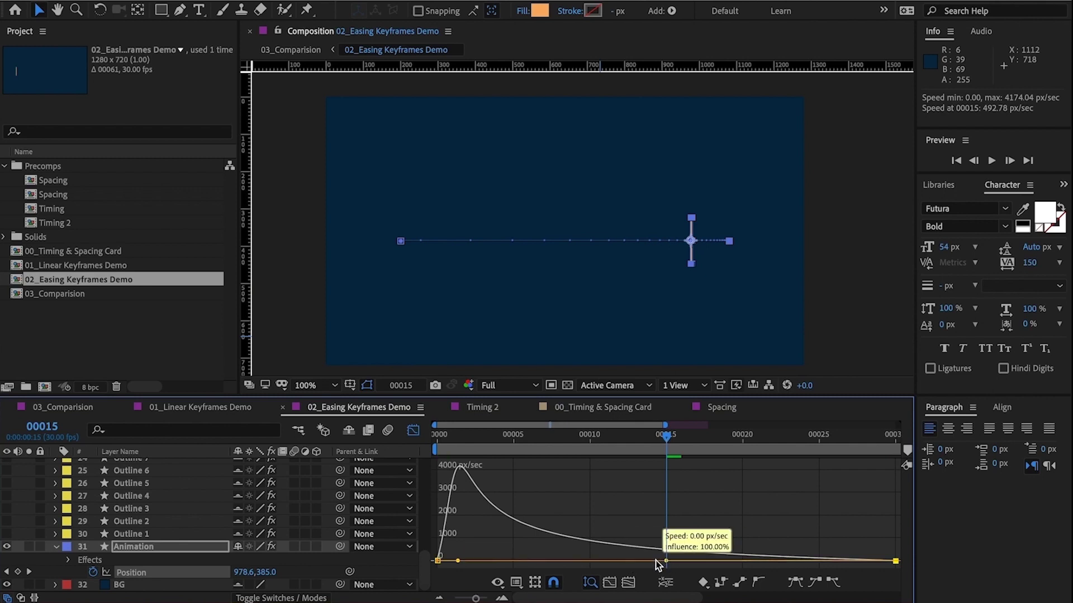
drag(457, 561, 452, 560)
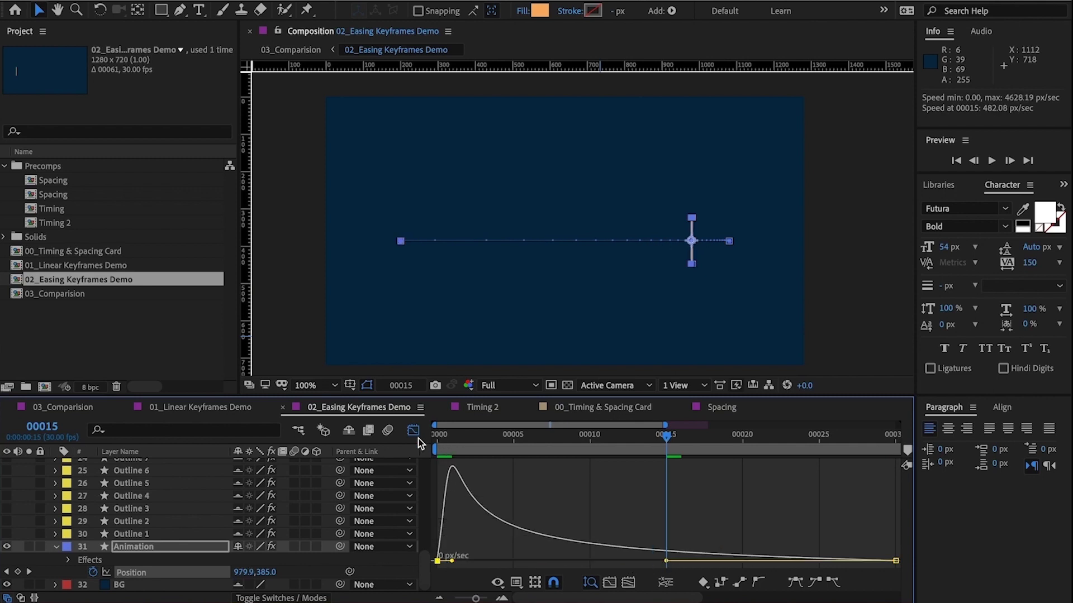
Preview the harder burst from the start, then zoom the graph in on the keyframes
click(438, 435)
click(366, 330)
key(space)
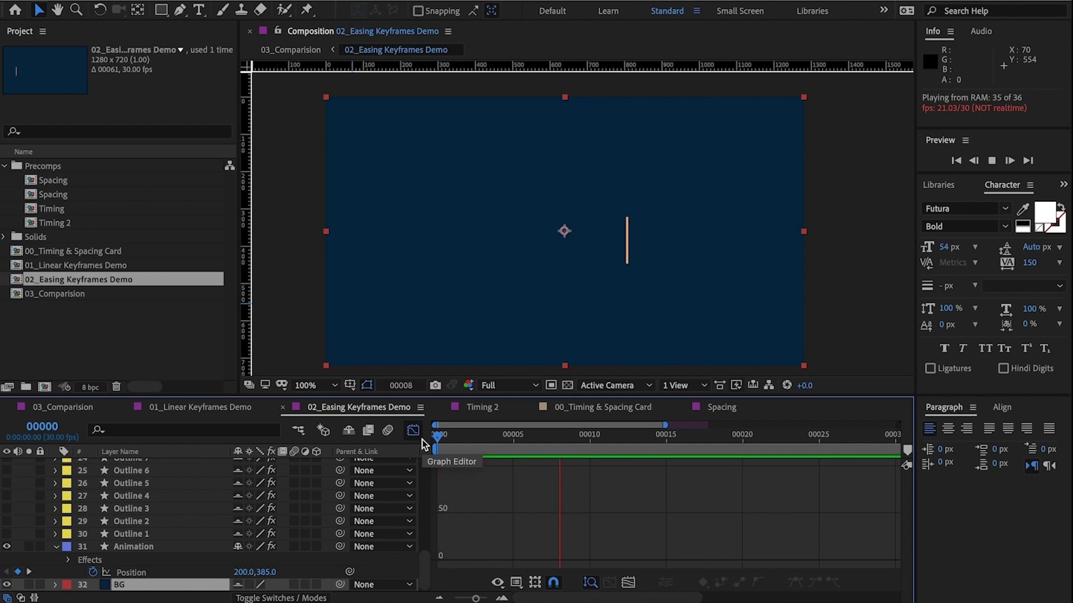
key(space)
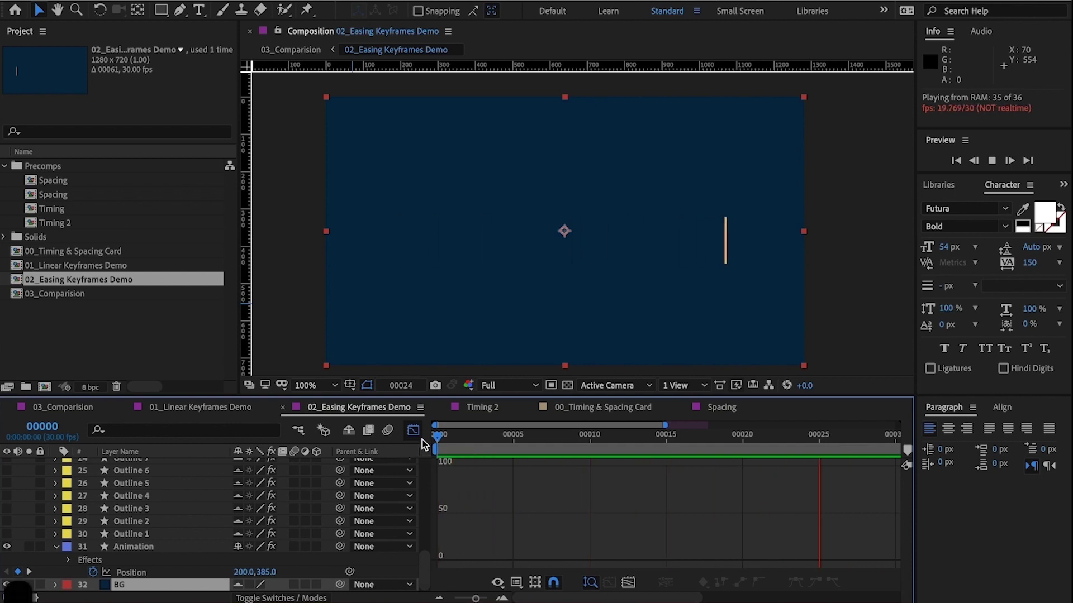
click(629, 582)
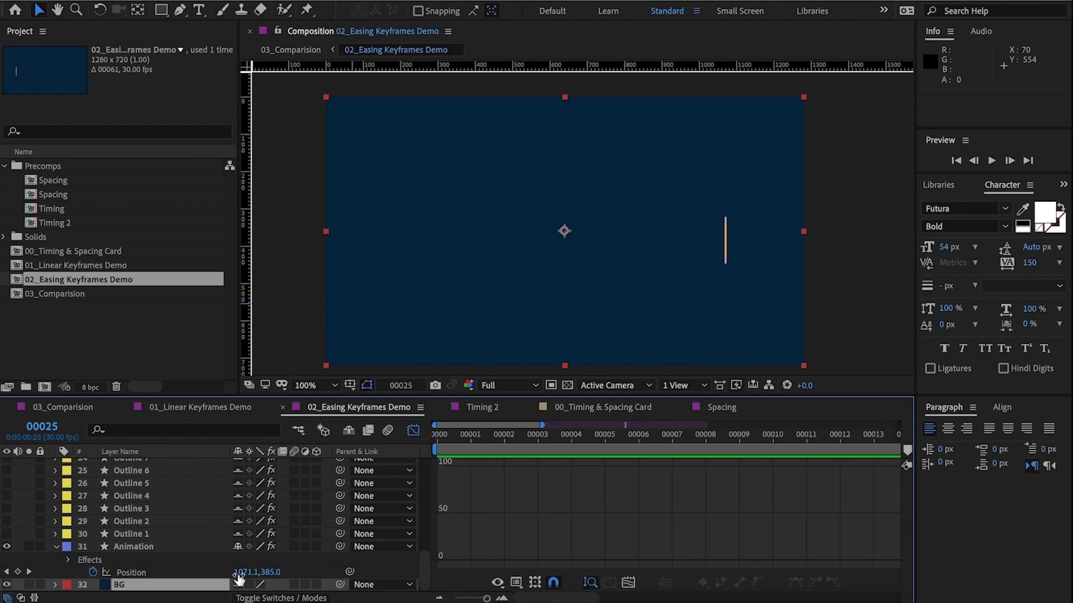
Show the Animation layer's Position speed graph and raise the first keyframe's starting speed
click(212, 574)
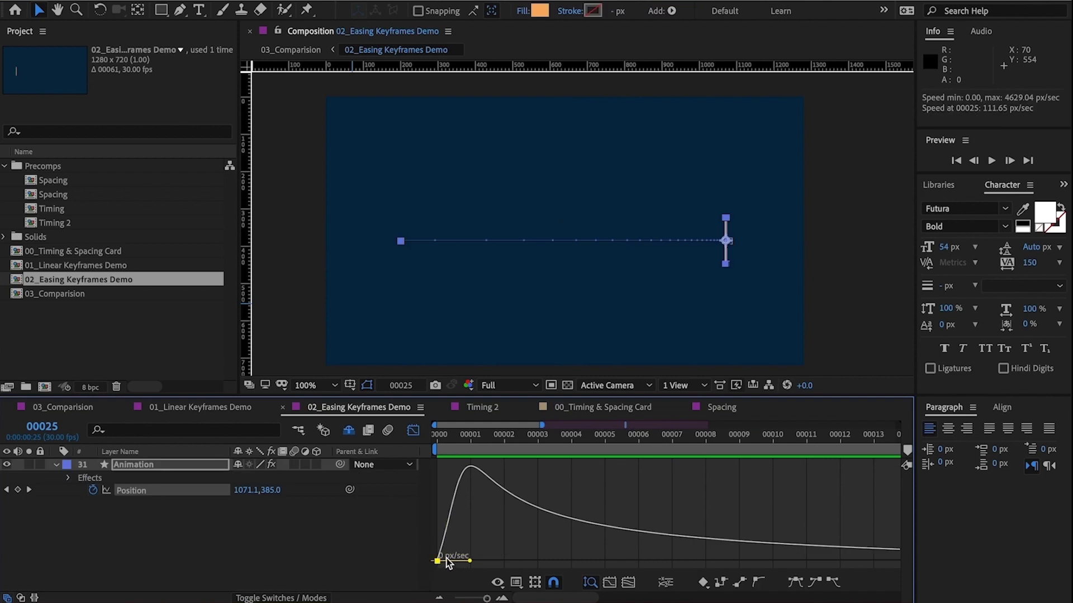
mouse_move(439, 562)
drag(437, 560, 458, 499)
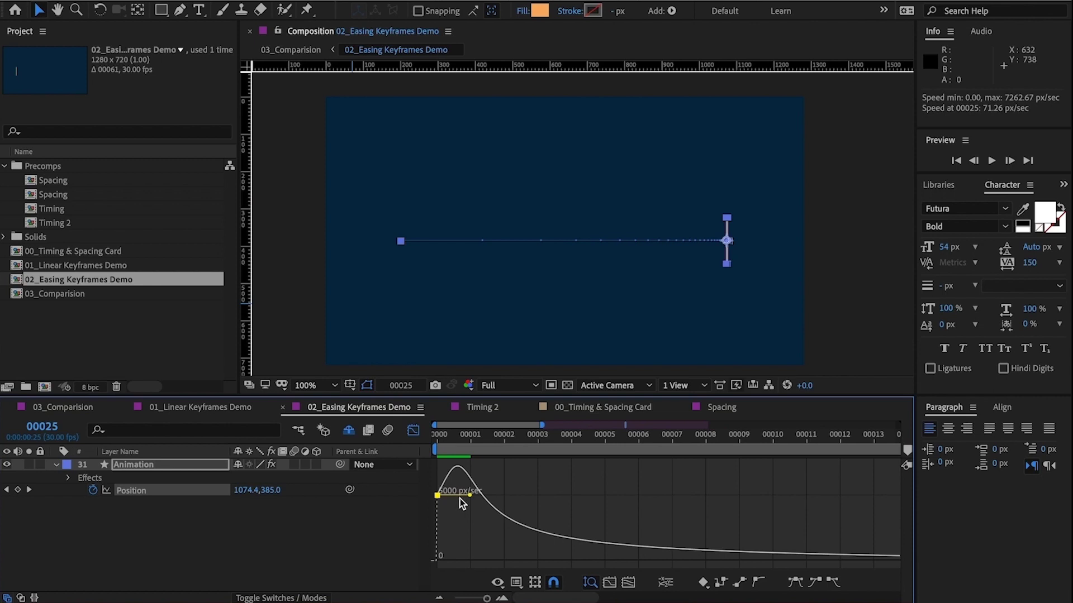
click(524, 494)
Preview the adjusted motion from the start, then undo the last change
click(429, 436)
click(302, 535)
key(space)
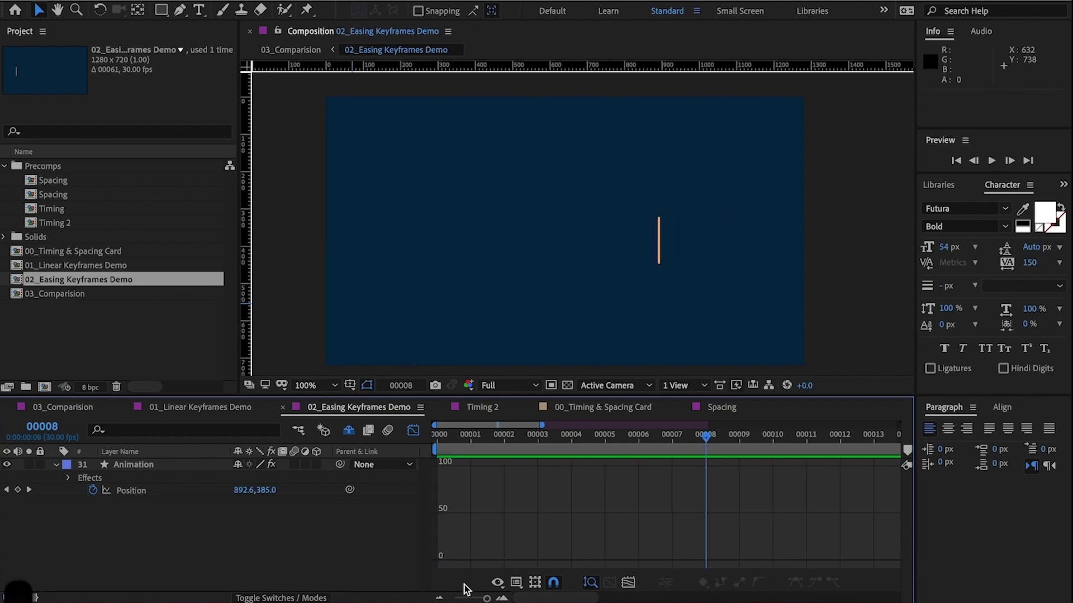
key(space)
key(ctrl+z)
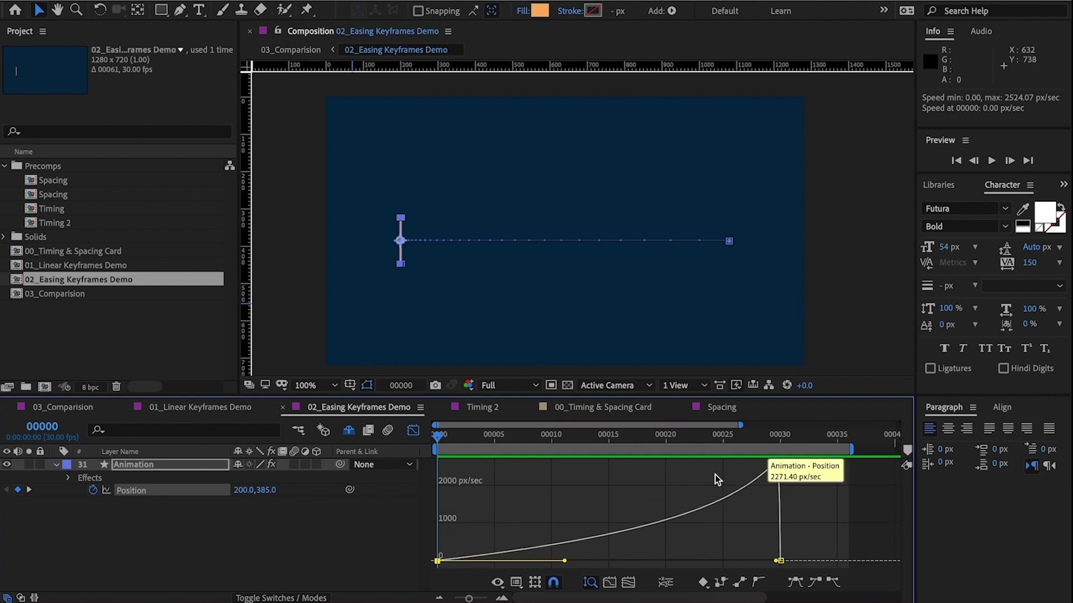
click(489, 472)
key(space)
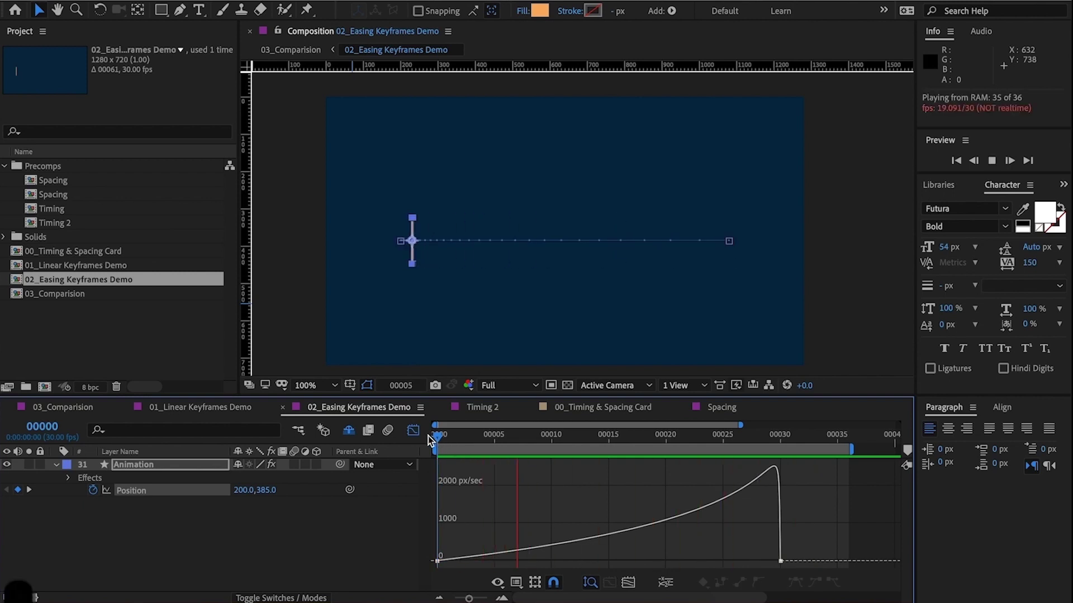
key(space)
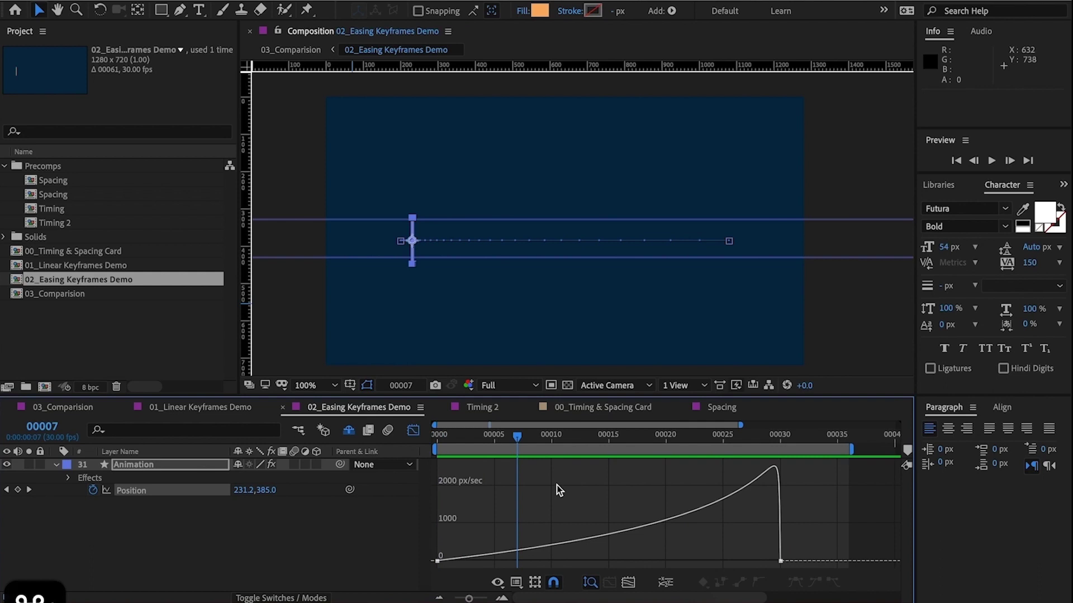
click(311, 528)
click(437, 435)
key(space)
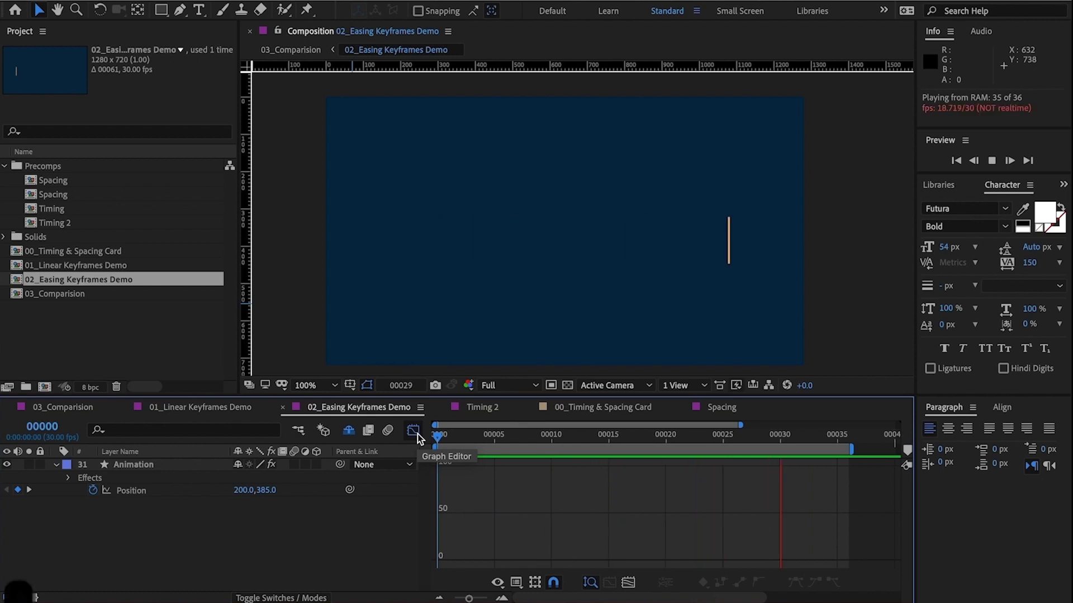
key(space)
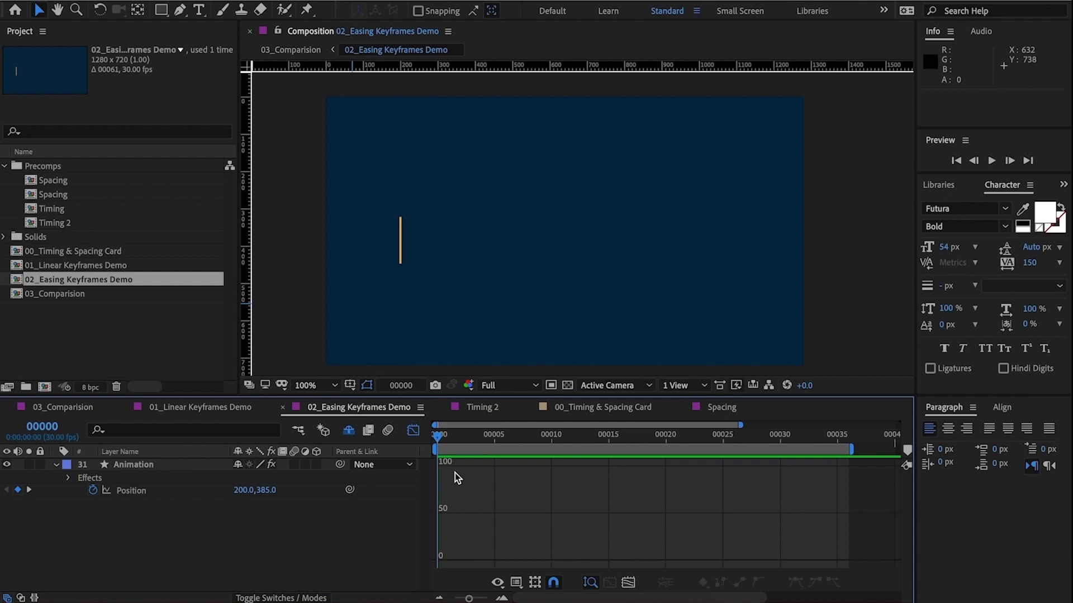
Select Outline 1–30 from the shy layers, re-hide shy layers, and view the bunched trail at frame 30
click(348, 431)
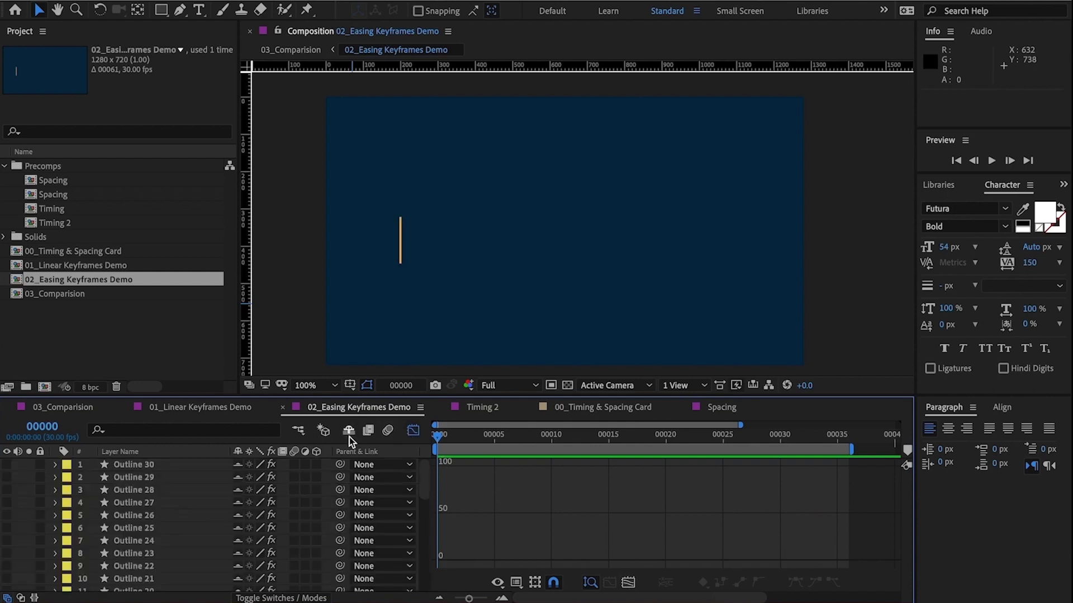
click(134, 469)
scroll(165, 536, down, 8)
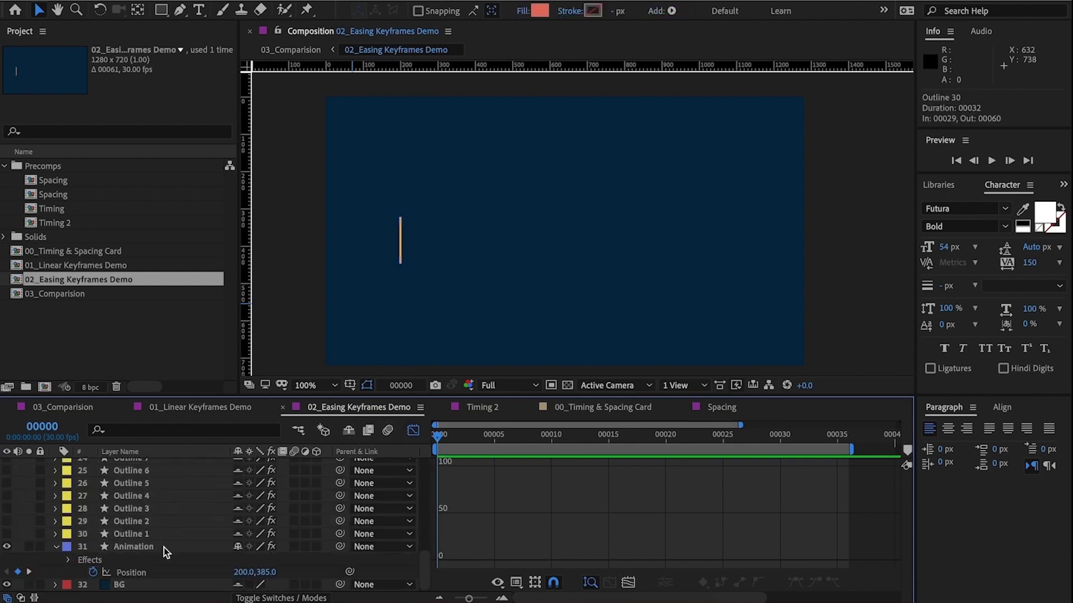
shift+click(134, 534)
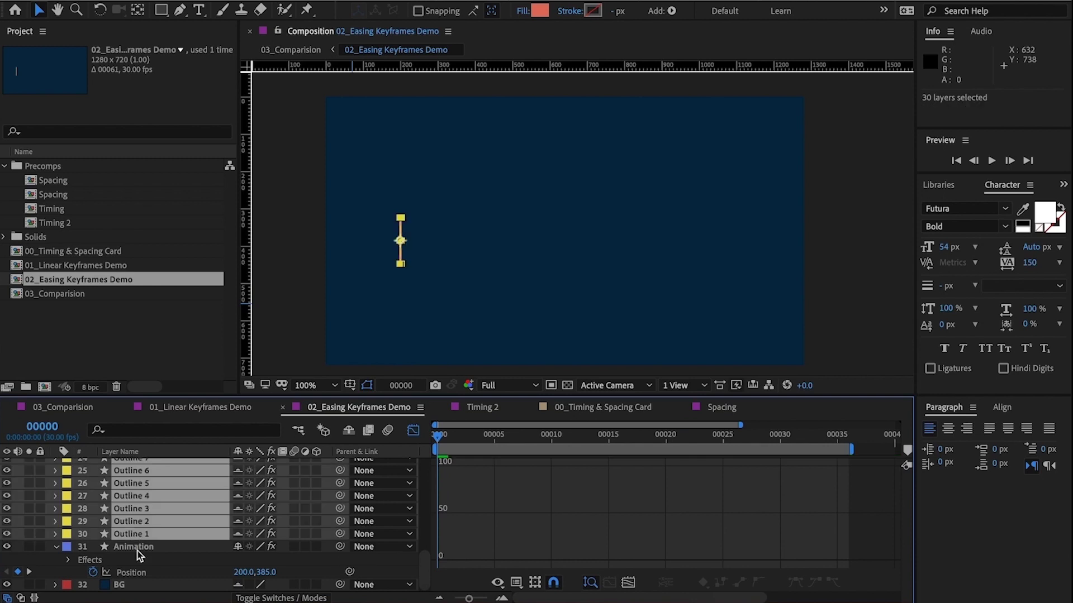
scroll(384, 464, up, 8)
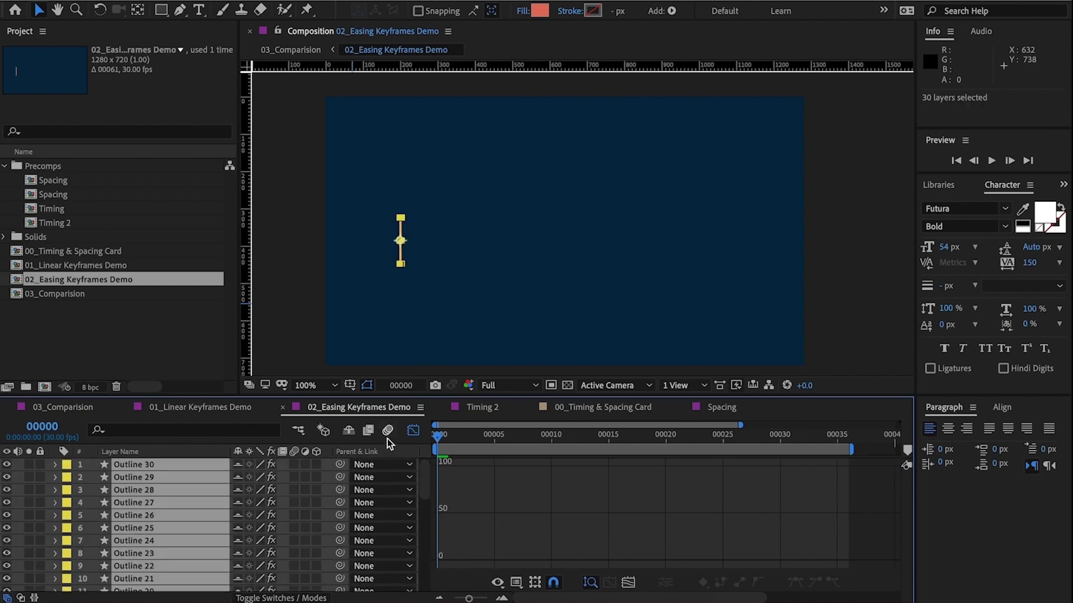
click(348, 430)
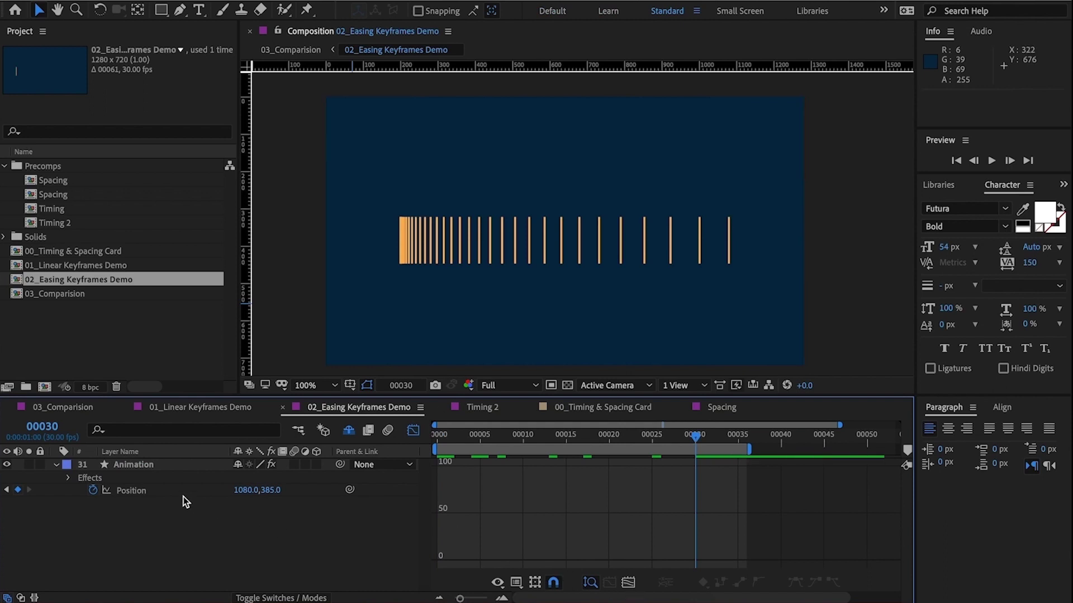
click(134, 490)
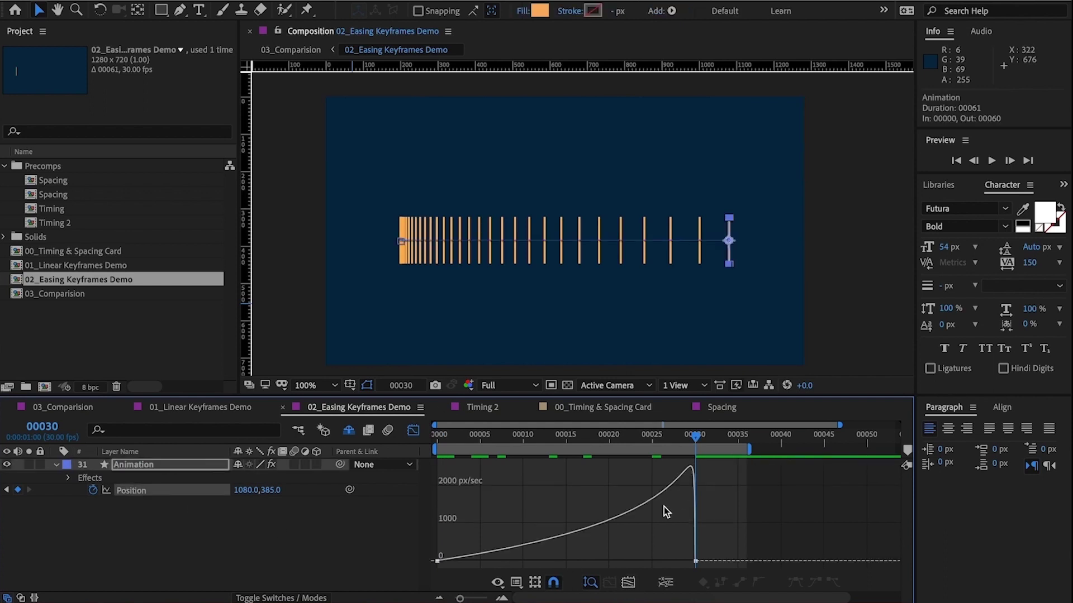
click(210, 547)
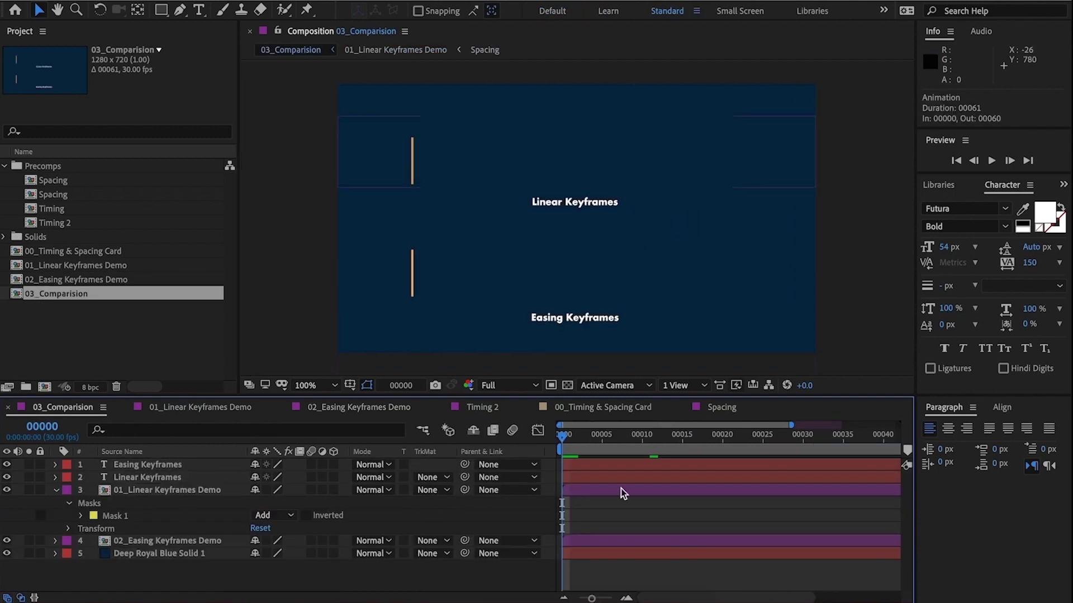
key(space)
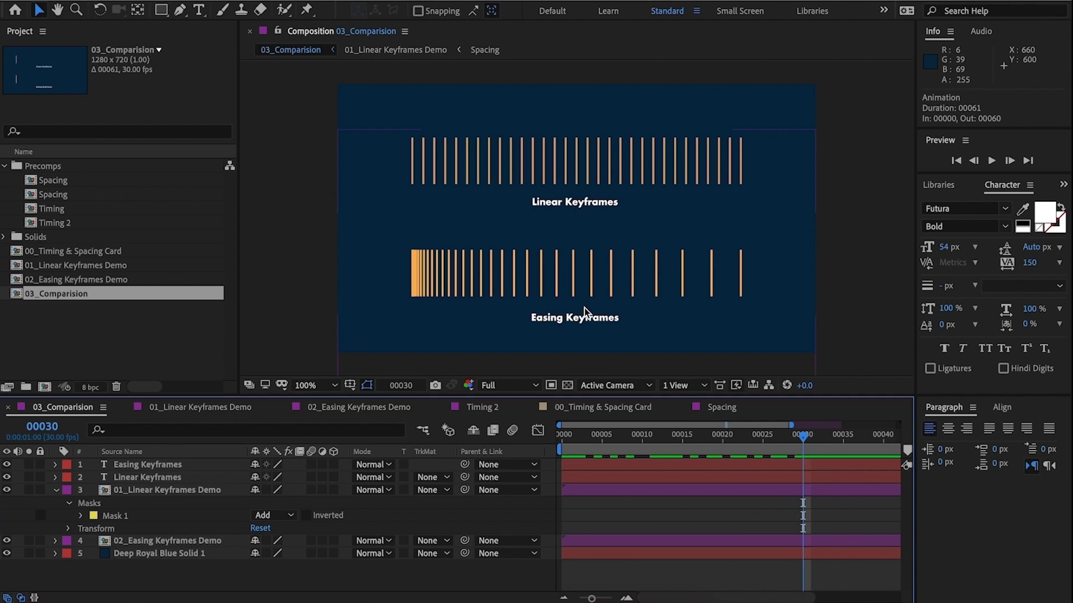
double_click(585, 311)
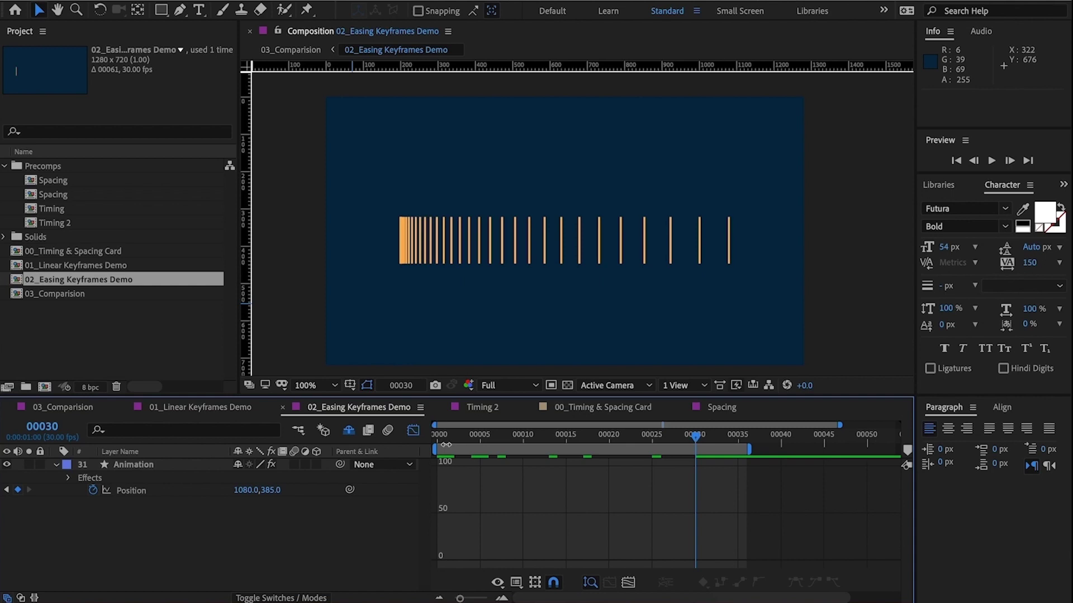
Select the Animation layer's Position property to show its accelerating speed curve in the Graph Editor
click(324, 493)
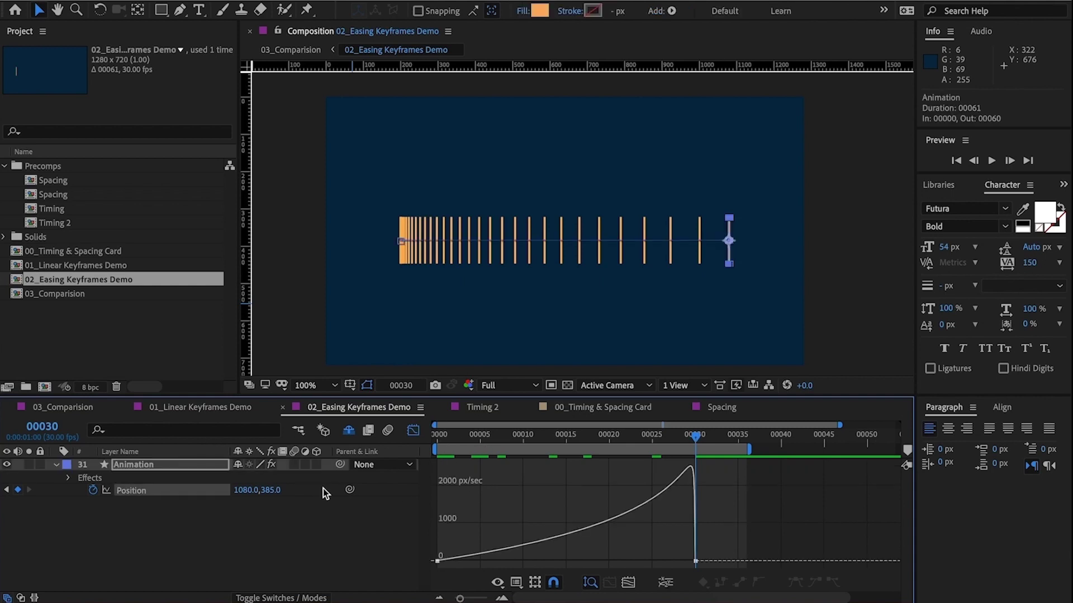